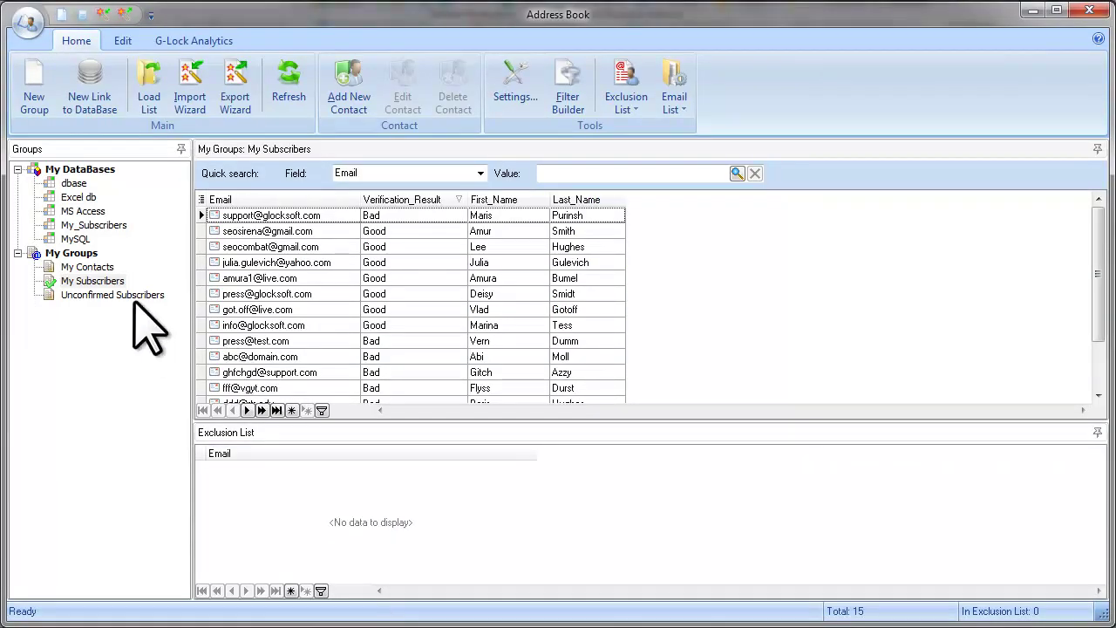
Display the My Subscribers contacts, review the Good and Bad entries, and open the filter builder.
click(114, 281)
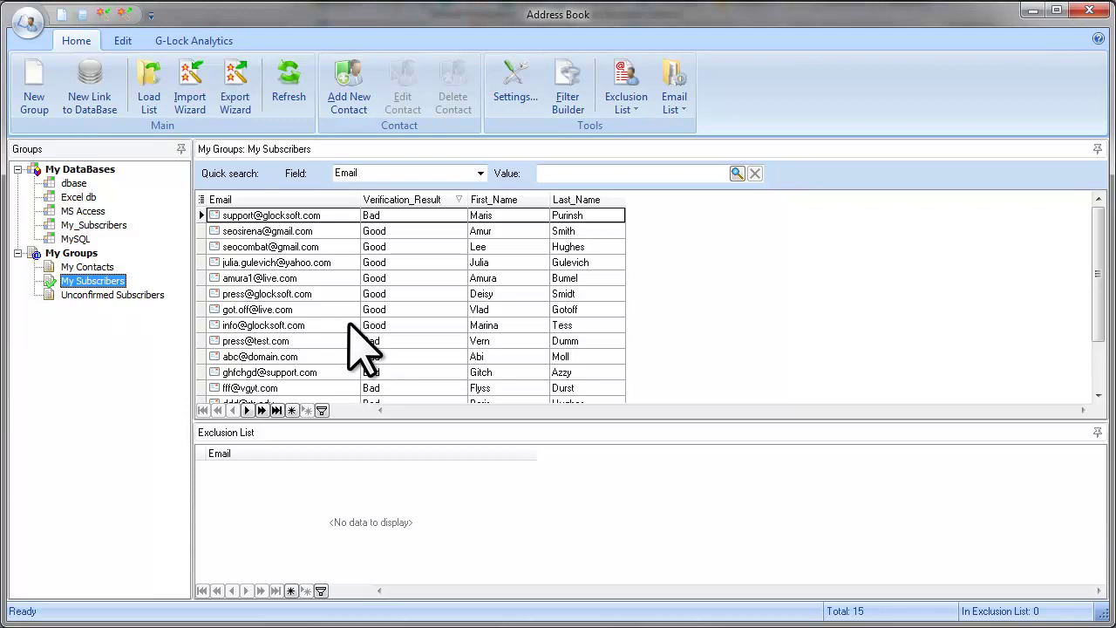
click(400, 310)
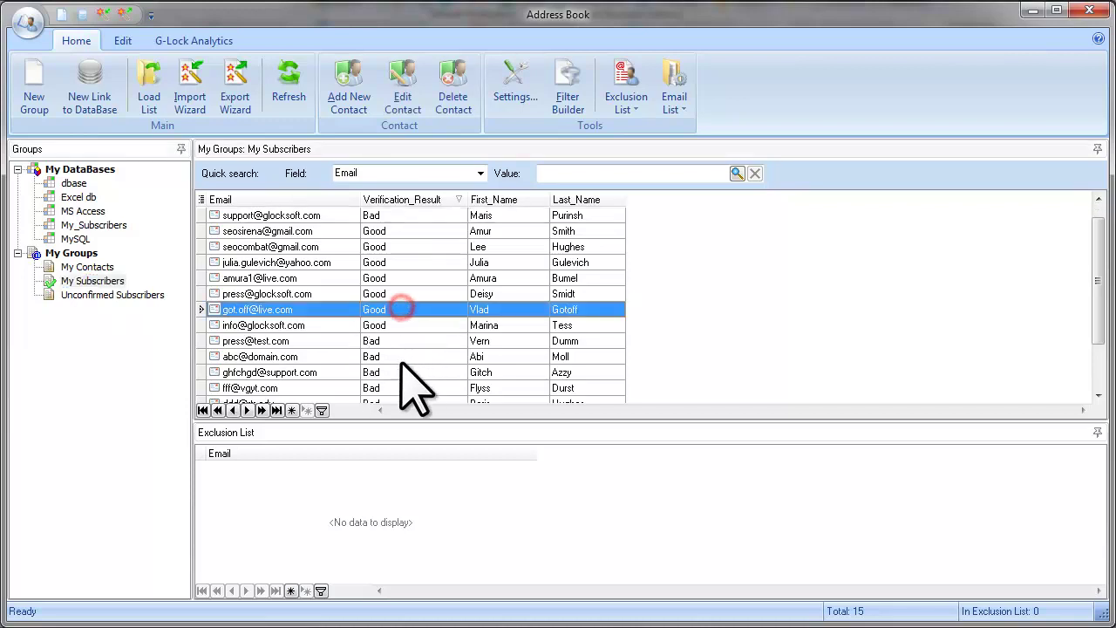
click(401, 358)
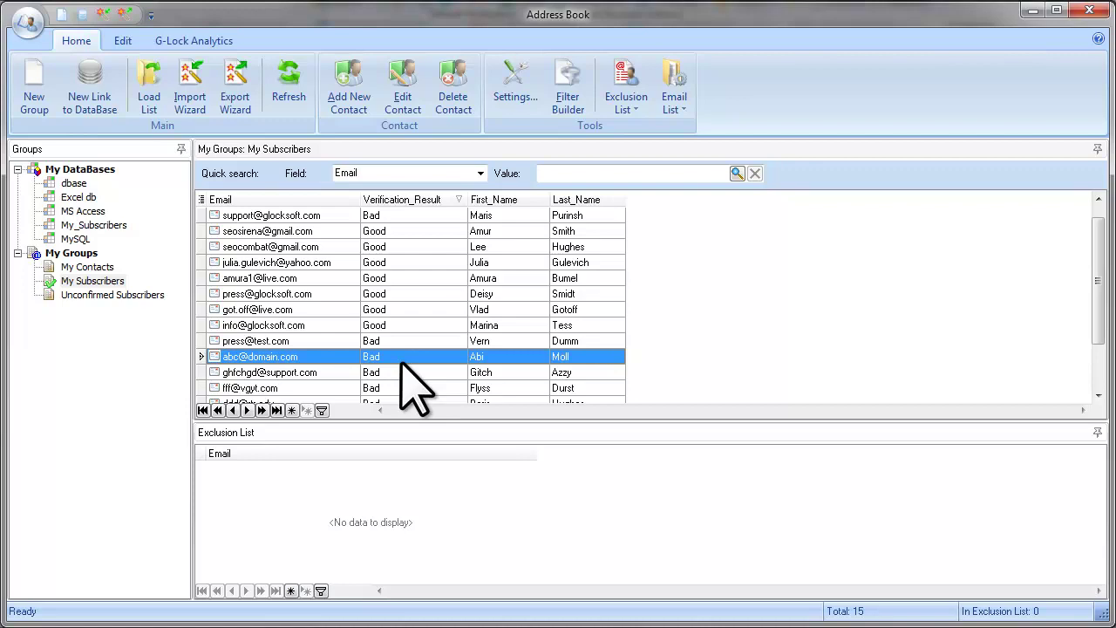
click(401, 277)
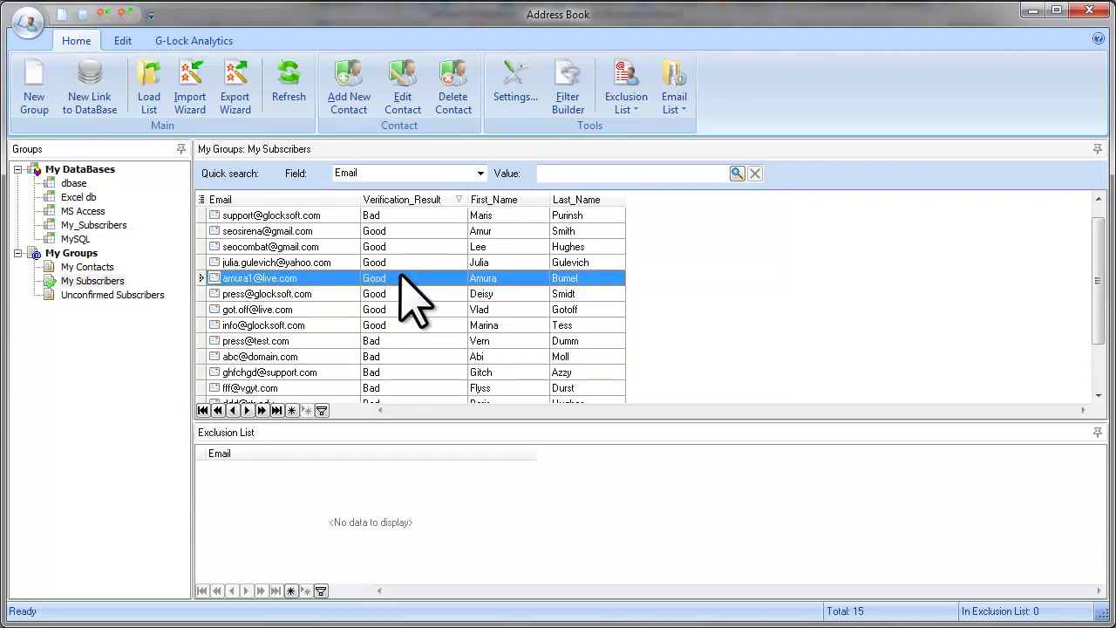
click(321, 409)
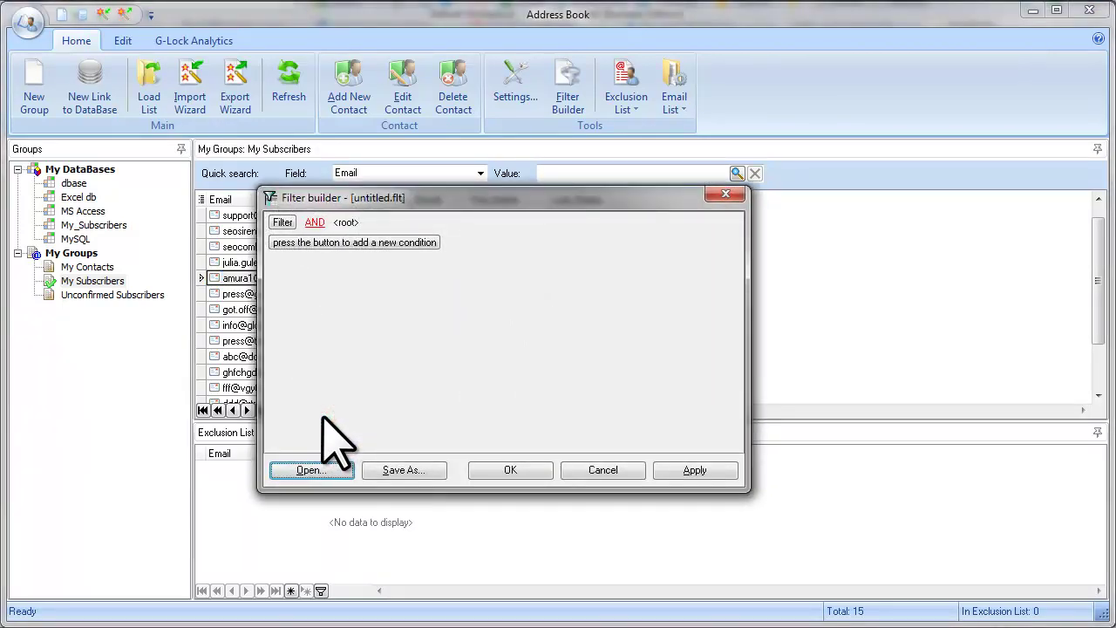
Add and apply the condition Verification_Result like 'Good', leaving 8 subscribers.
click(321, 244)
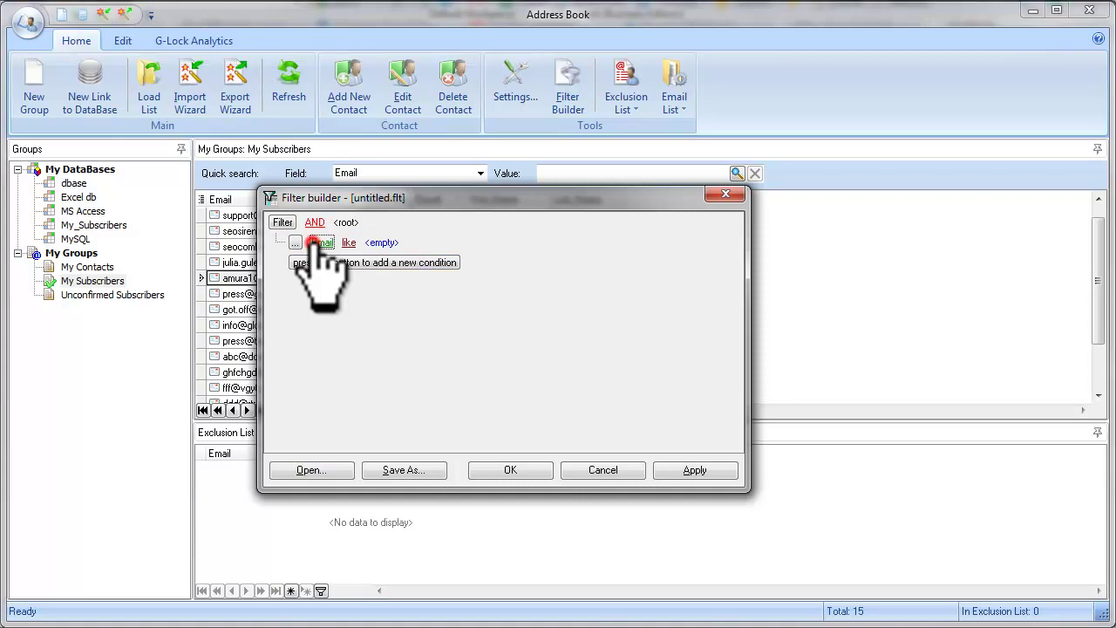
click(322, 242)
click(342, 289)
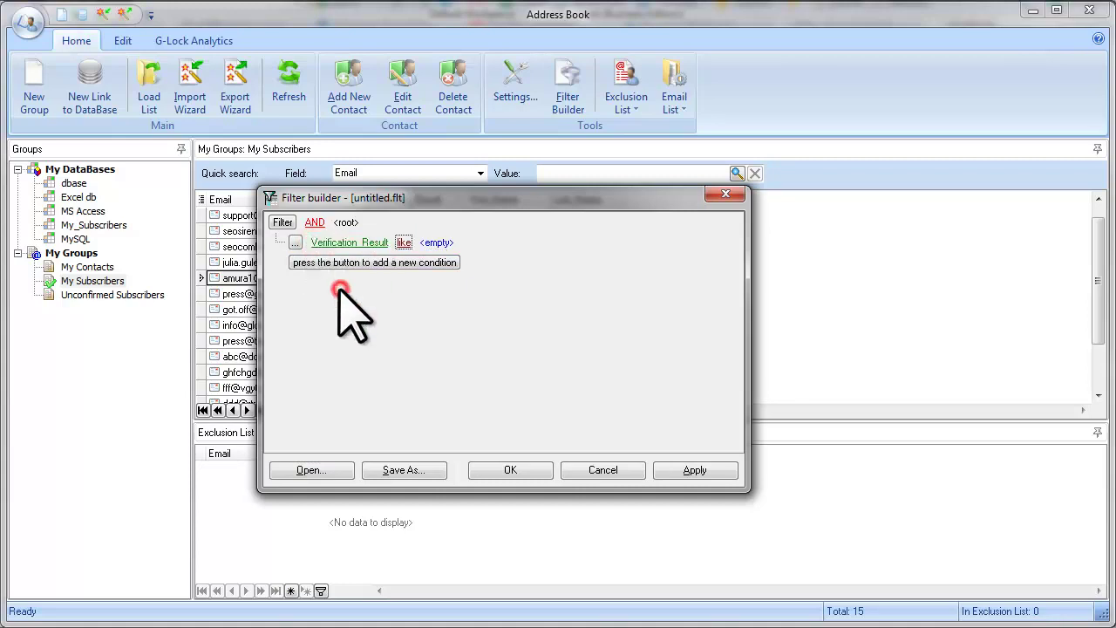
click(428, 244)
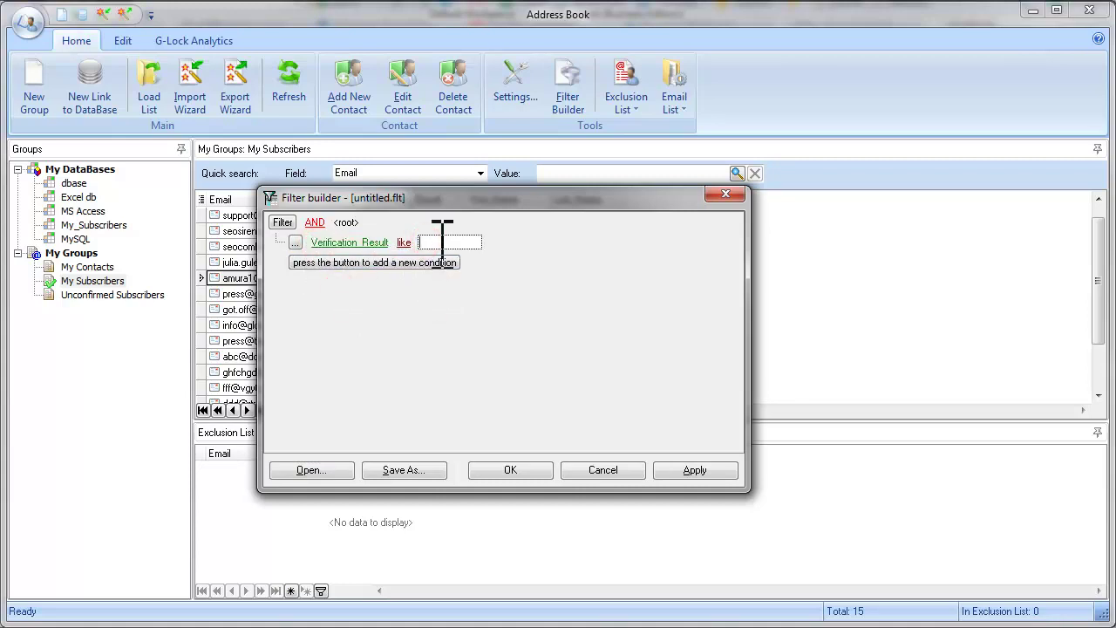
text(Good)
click(516, 471)
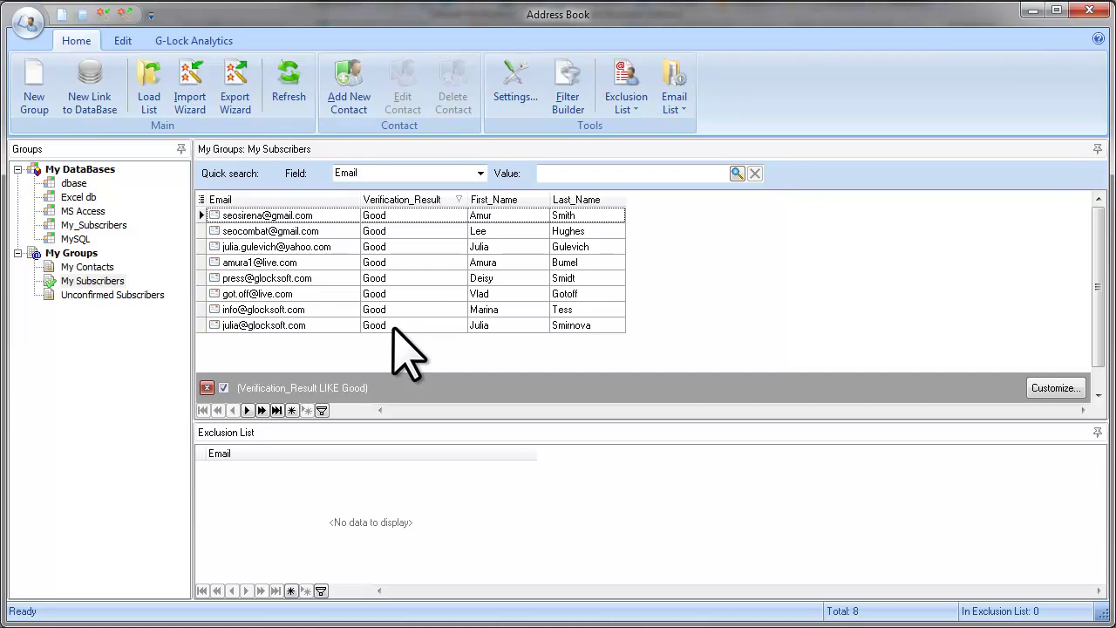
Clear the filter, then create a GEP v2.6.5 template message addressed to My Subscribers.
click(207, 387)
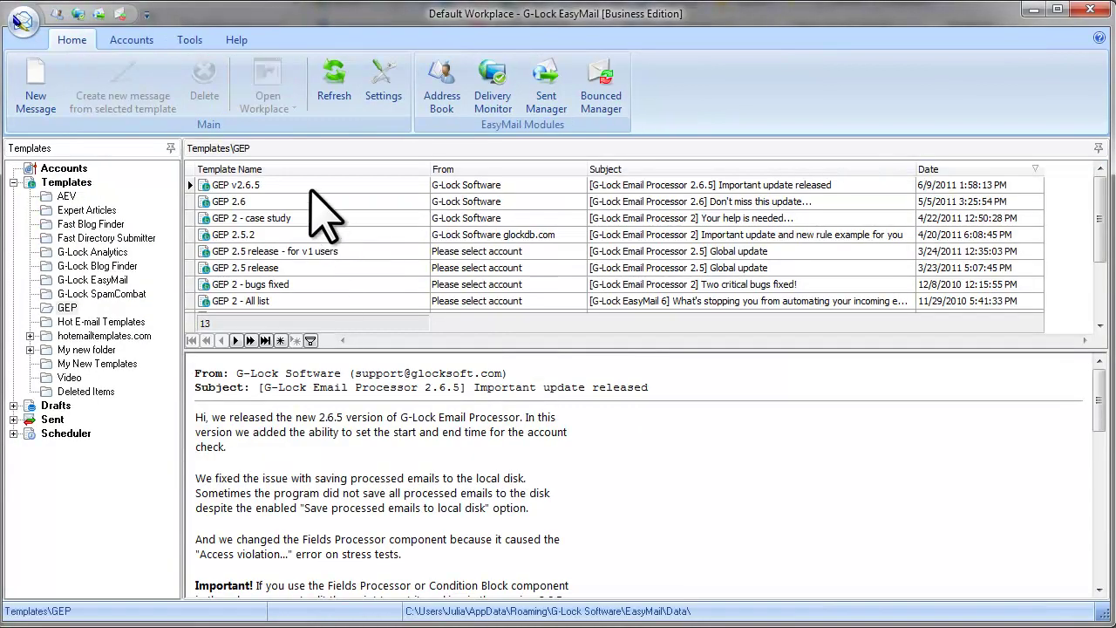
click(312, 184)
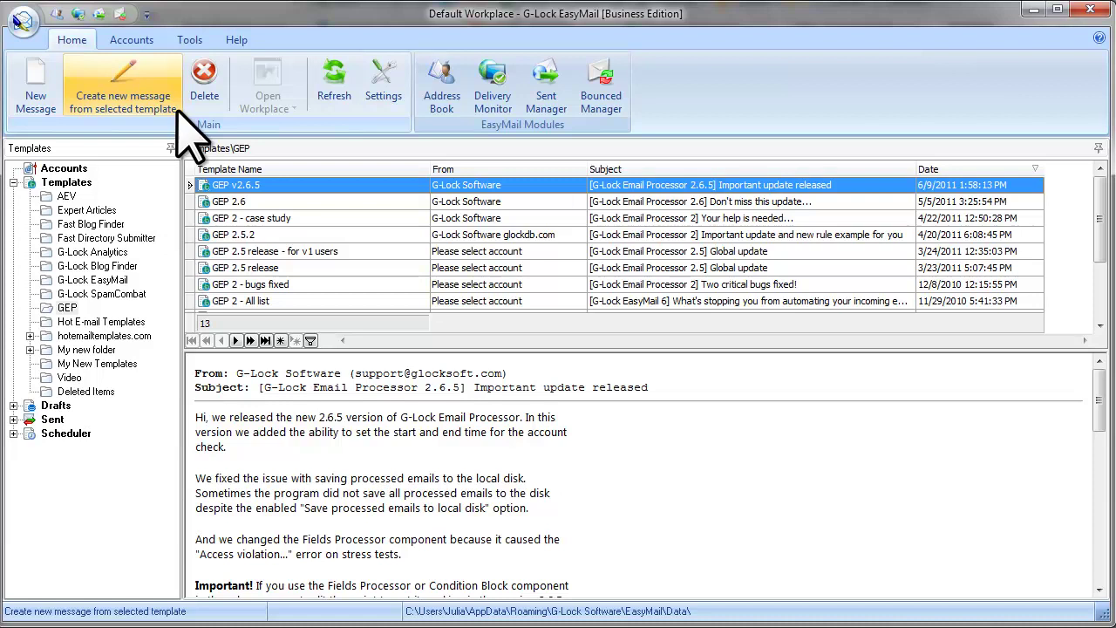
click(179, 110)
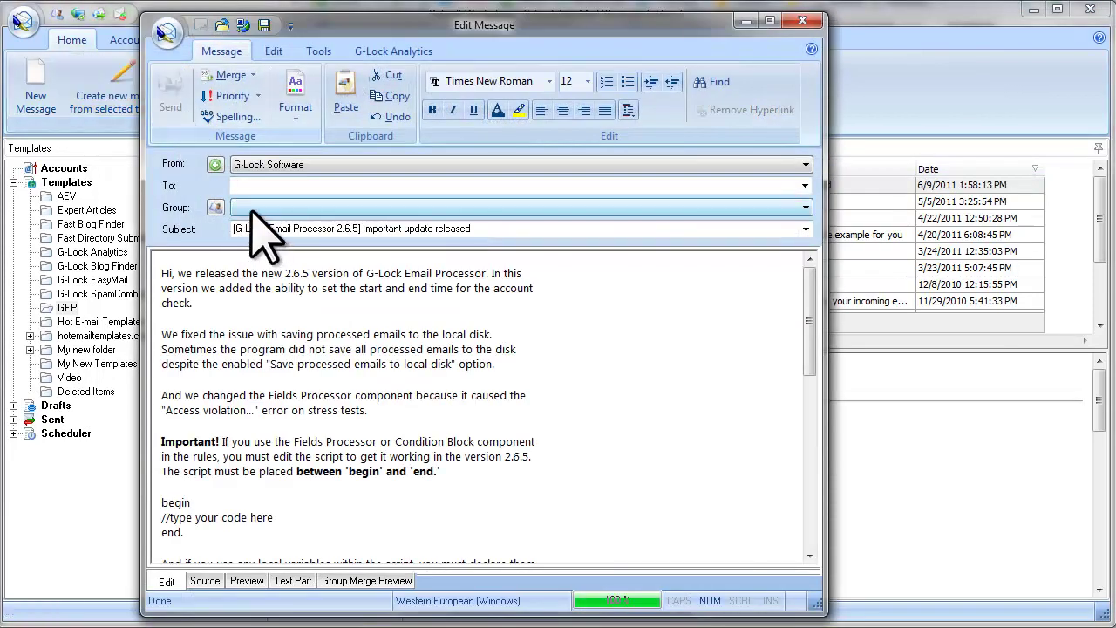
click(252, 208)
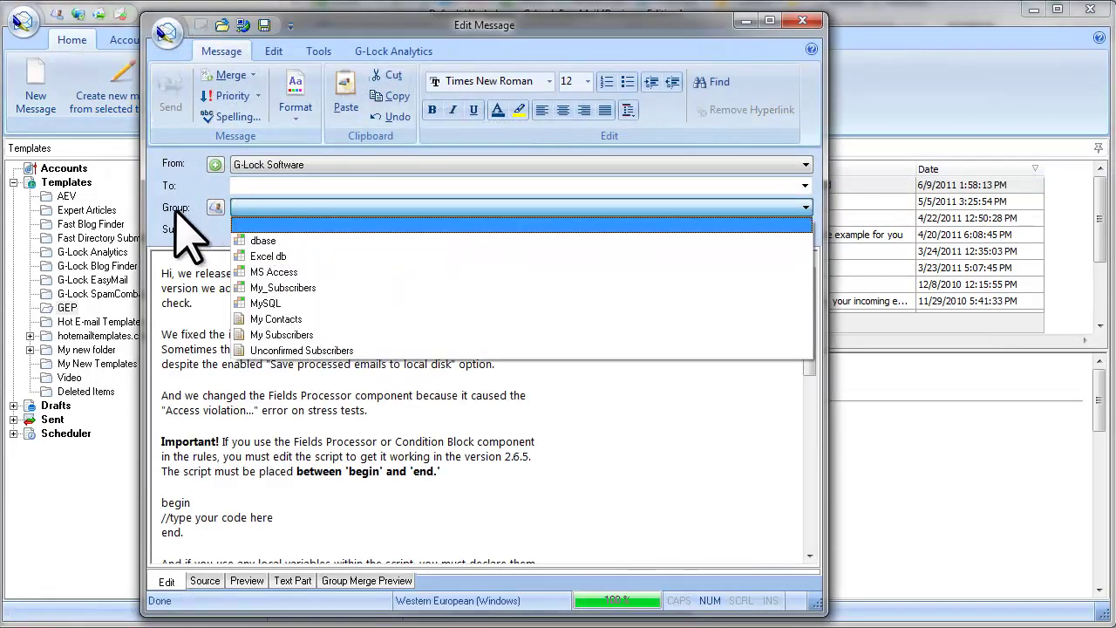
click(306, 336)
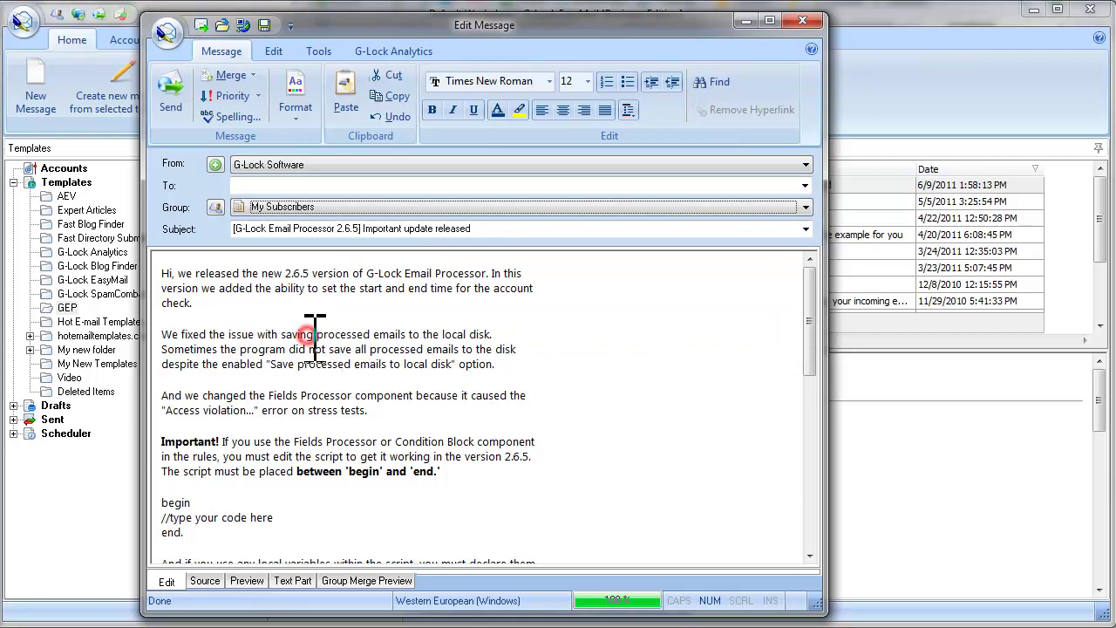
Choose to send the message manually and bring up the recipient filter listing all 15 contacts.
click(182, 113)
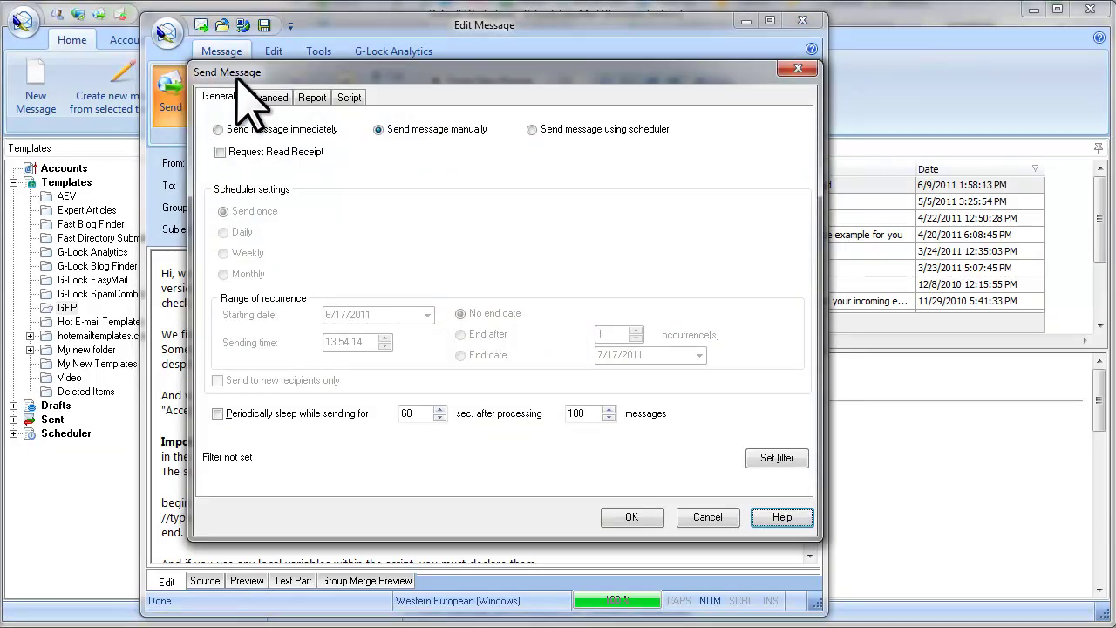
click(378, 129)
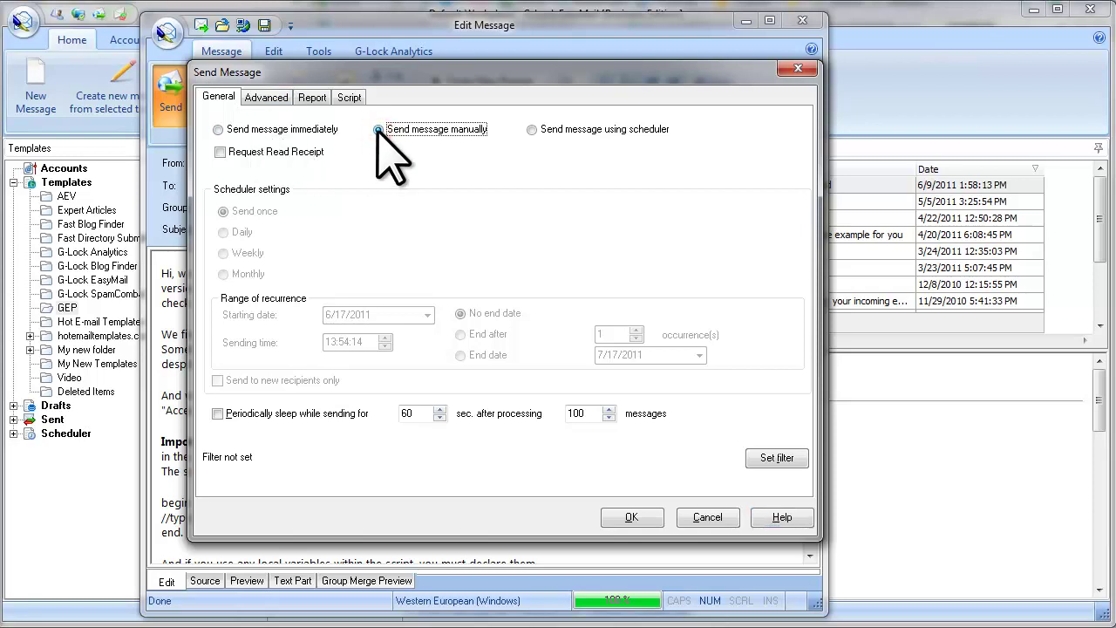
click(777, 458)
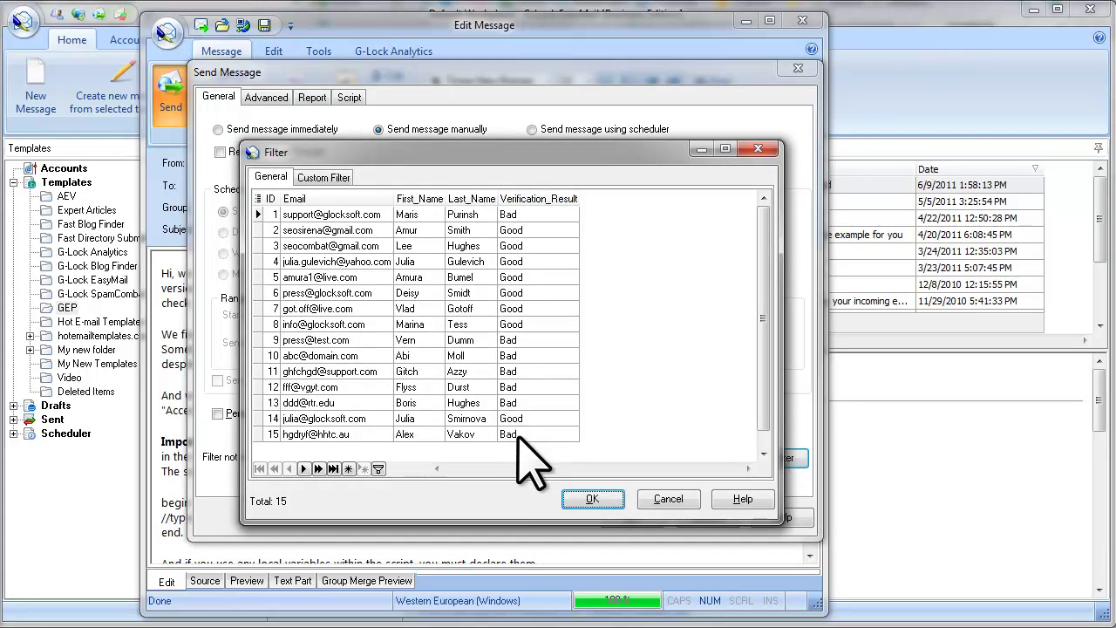
Restrict recipients to Verification_Result like 'Good', leaving 8 of 15, and accept the filter.
click(378, 468)
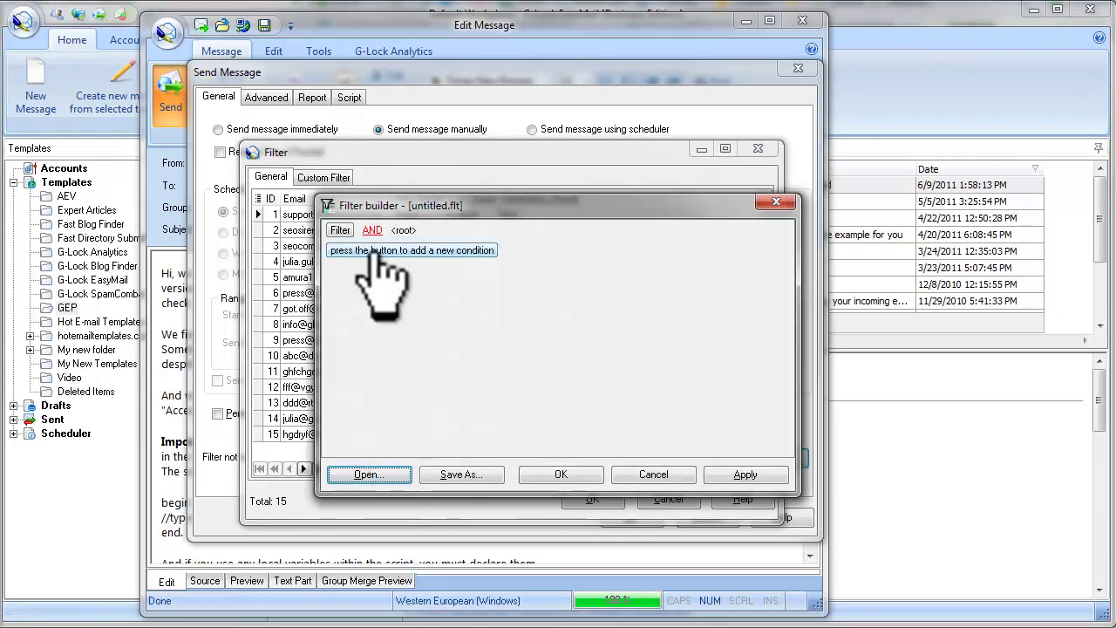
click(375, 252)
click(374, 252)
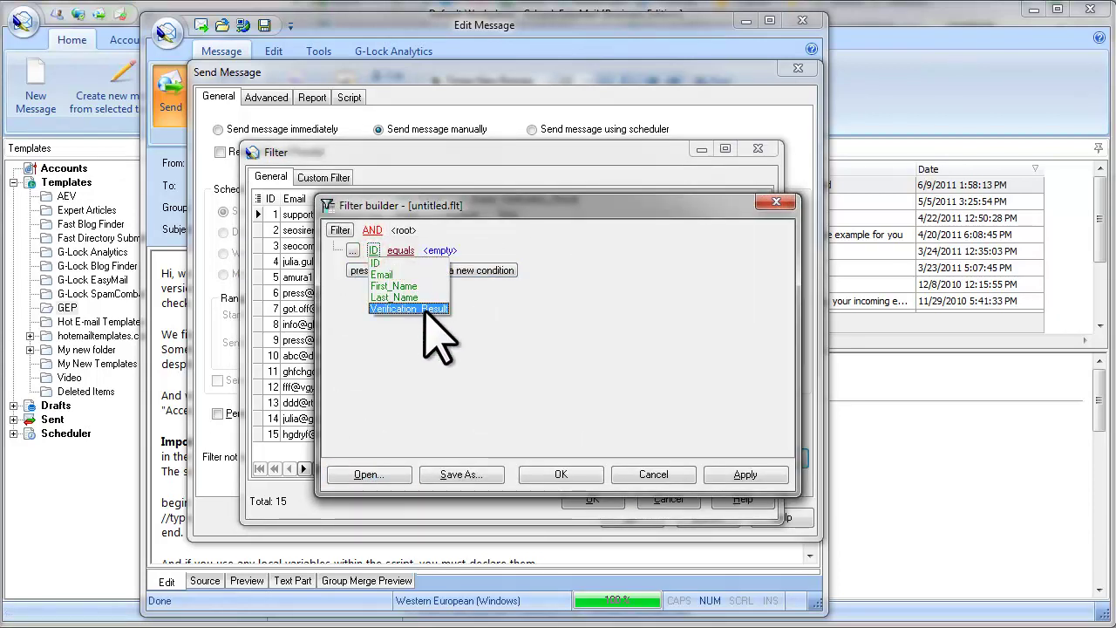
click(427, 309)
click(509, 251)
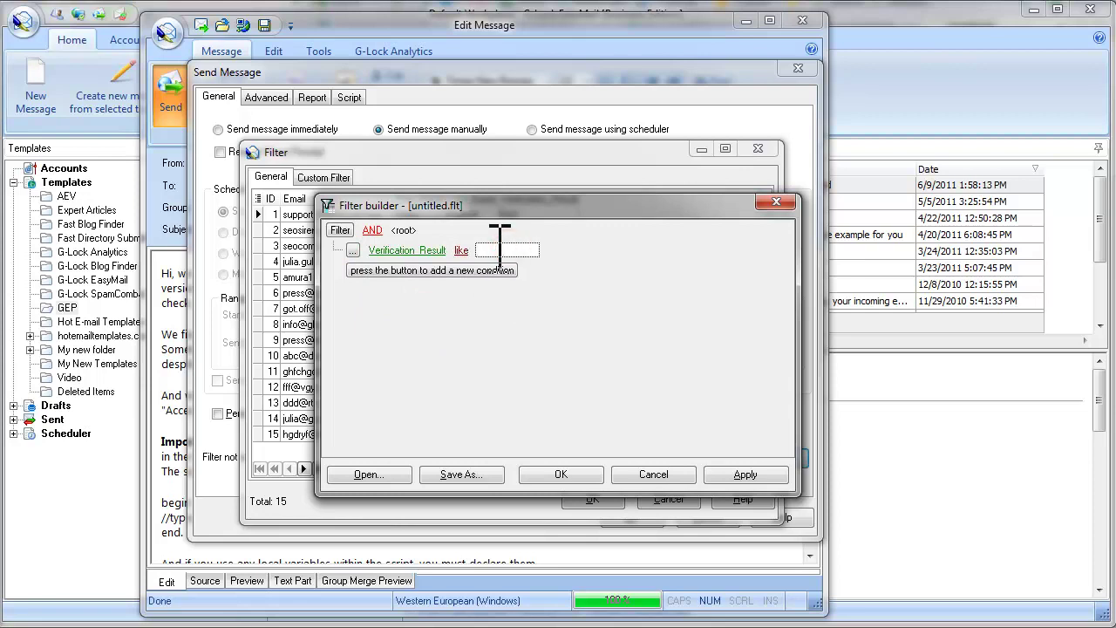
text(Good)
click(555, 478)
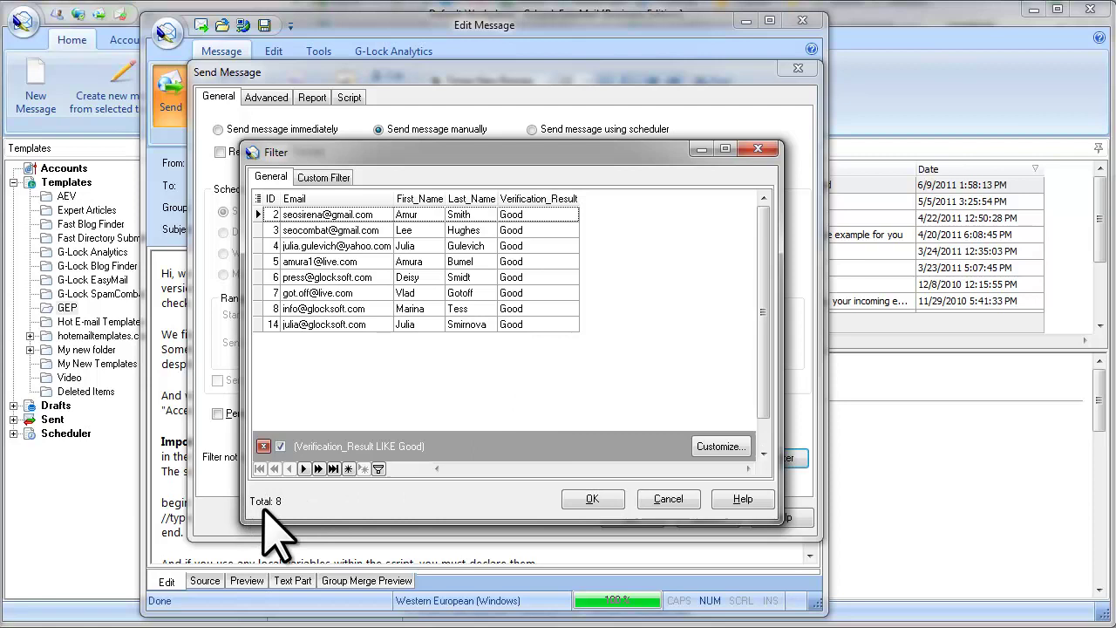
click(614, 495)
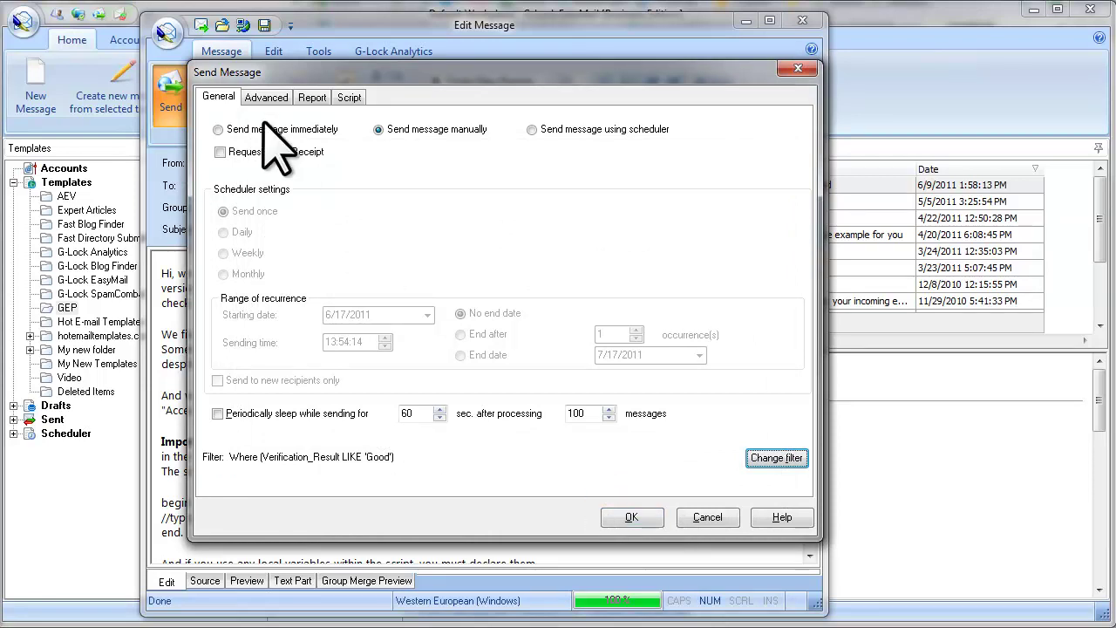
Queue and send the My Subscribers task, check that 8 were delivered, then return to the Address Book.
click(646, 521)
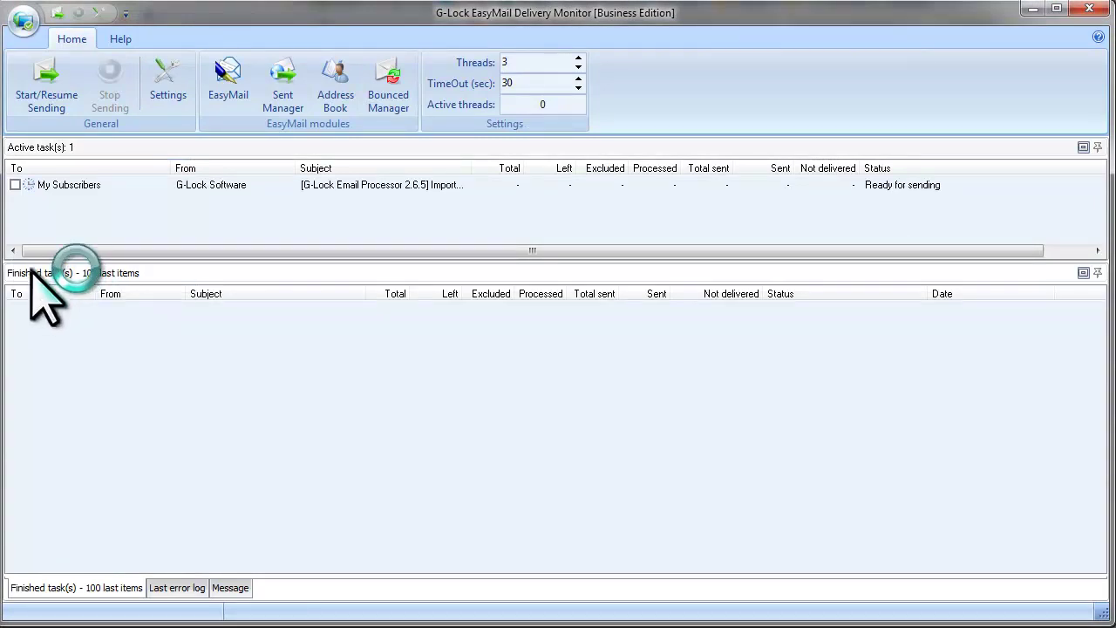
click(15, 185)
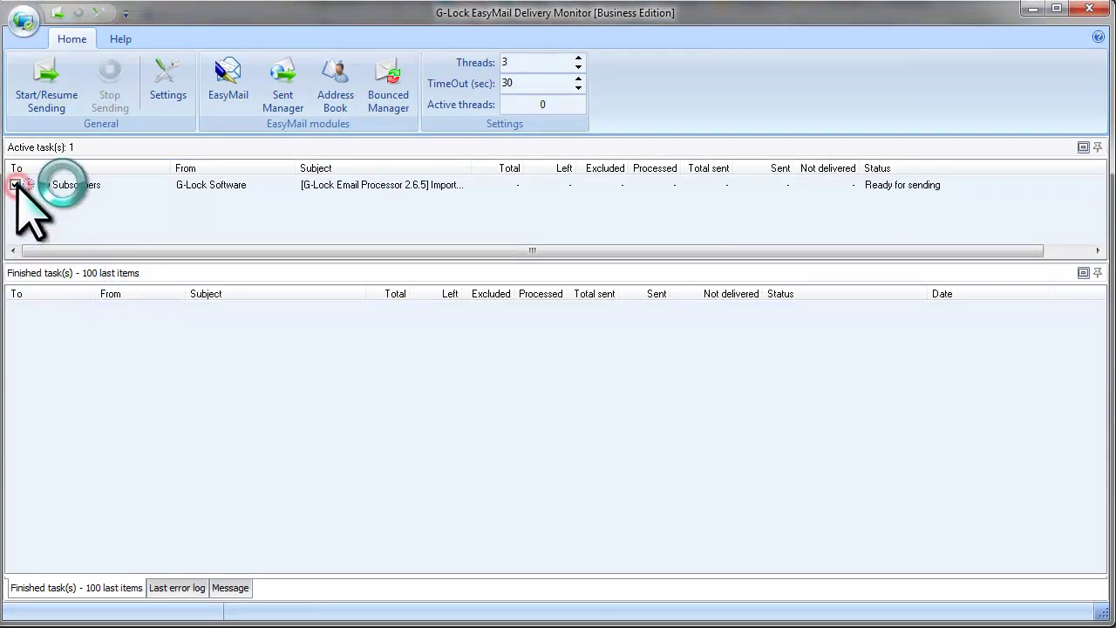
click(75, 110)
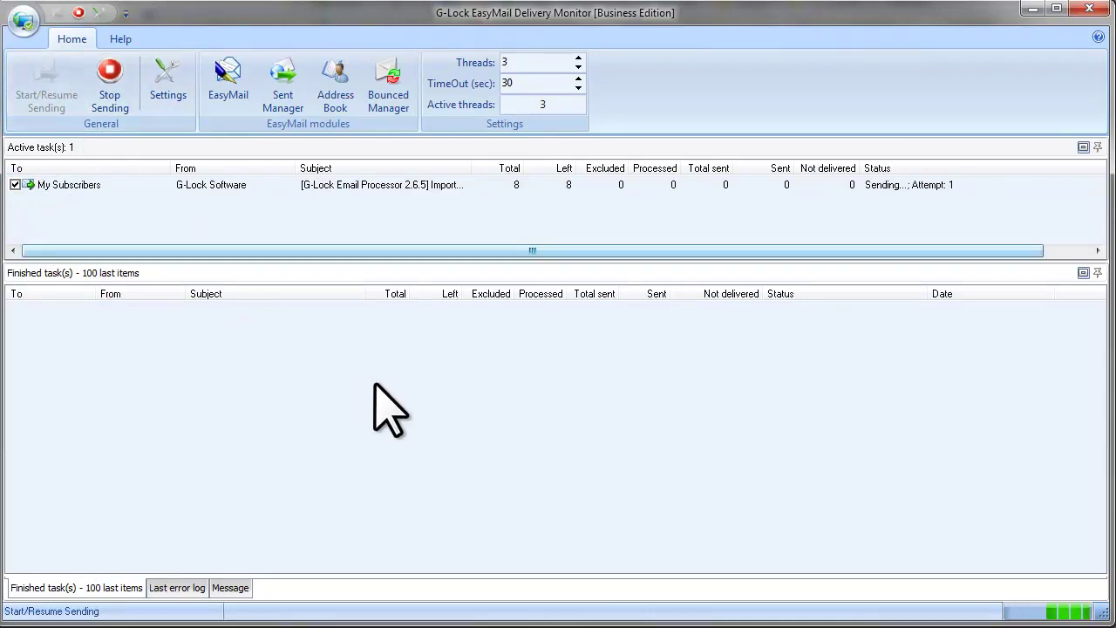
click(402, 310)
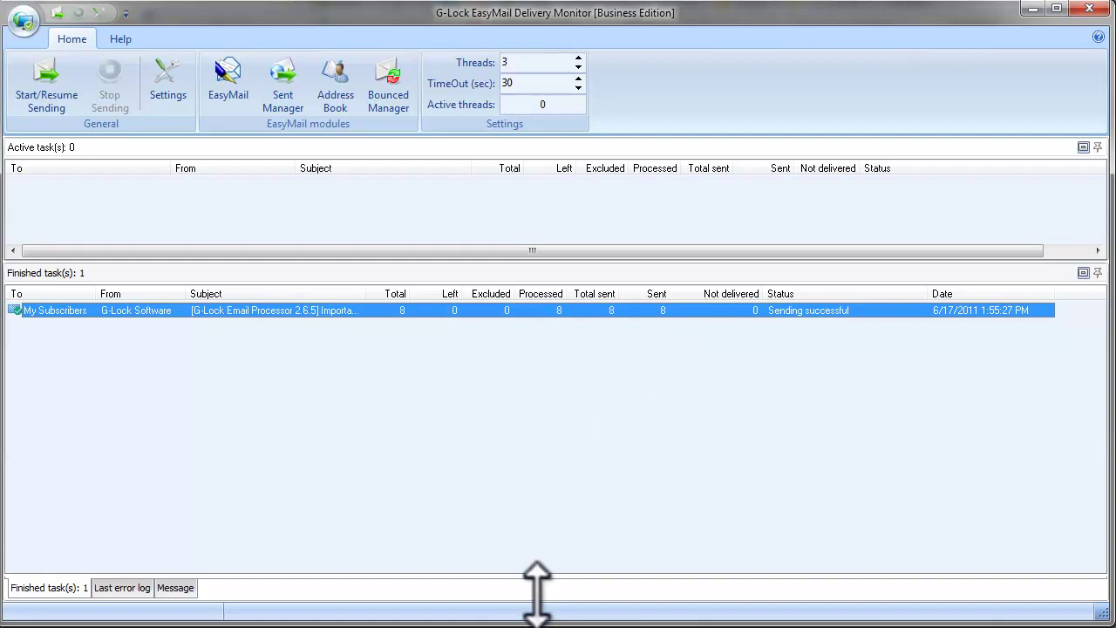
click(451, 624)
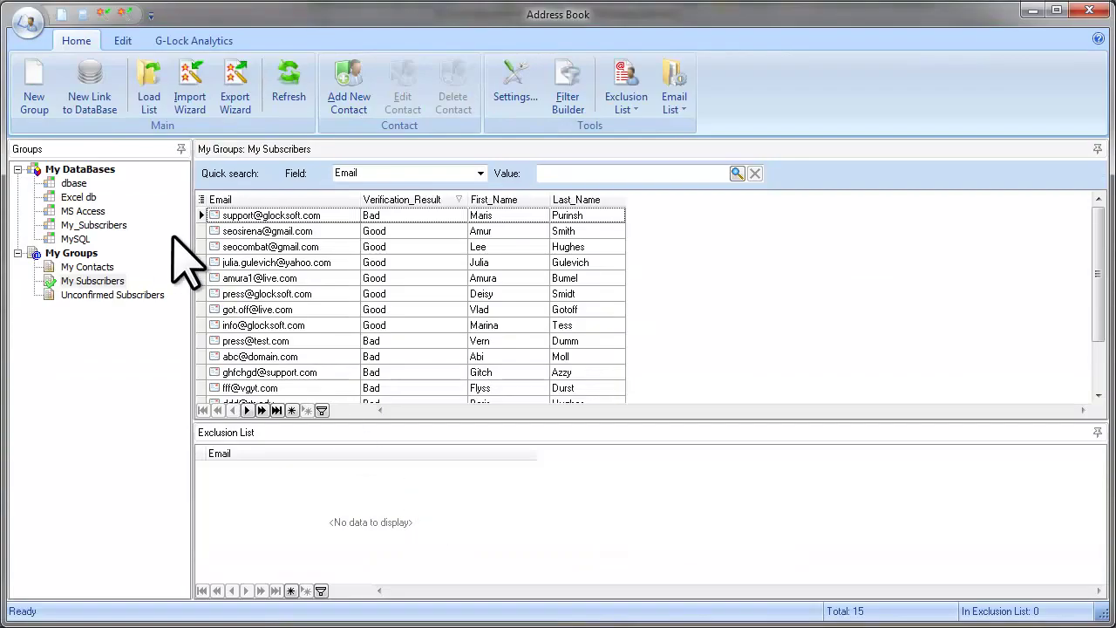
Load the My_Subscribers database under My DataBases, showing its 15 contacts.
click(113, 225)
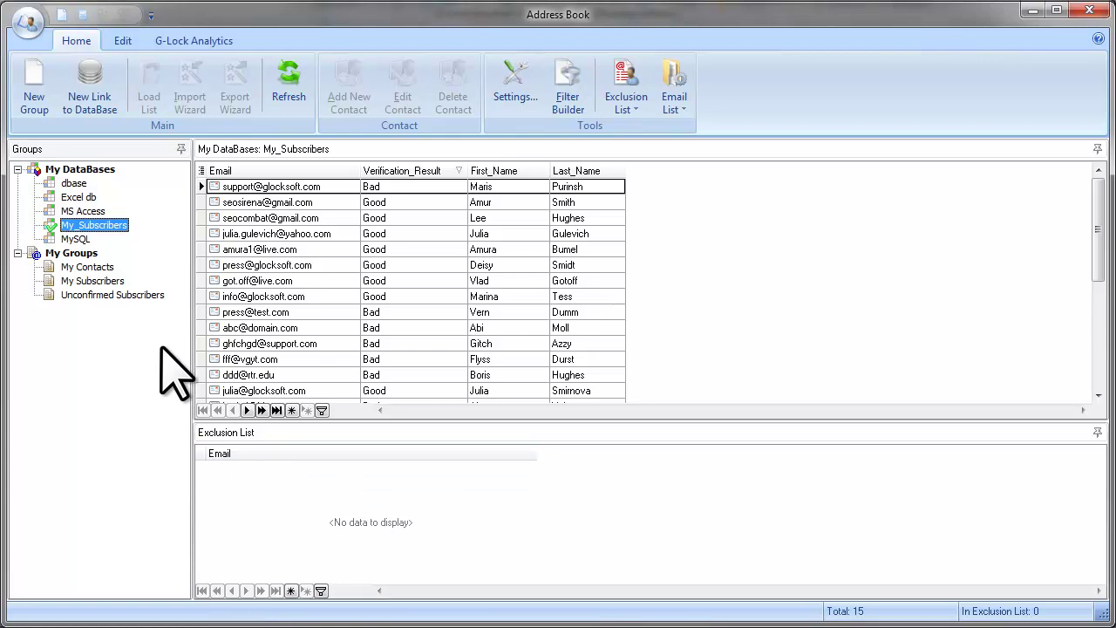
Edit the My_Subscribers link and enable 'Use your own SQL statement' on its Custom SQL tab.
right_click(122, 253)
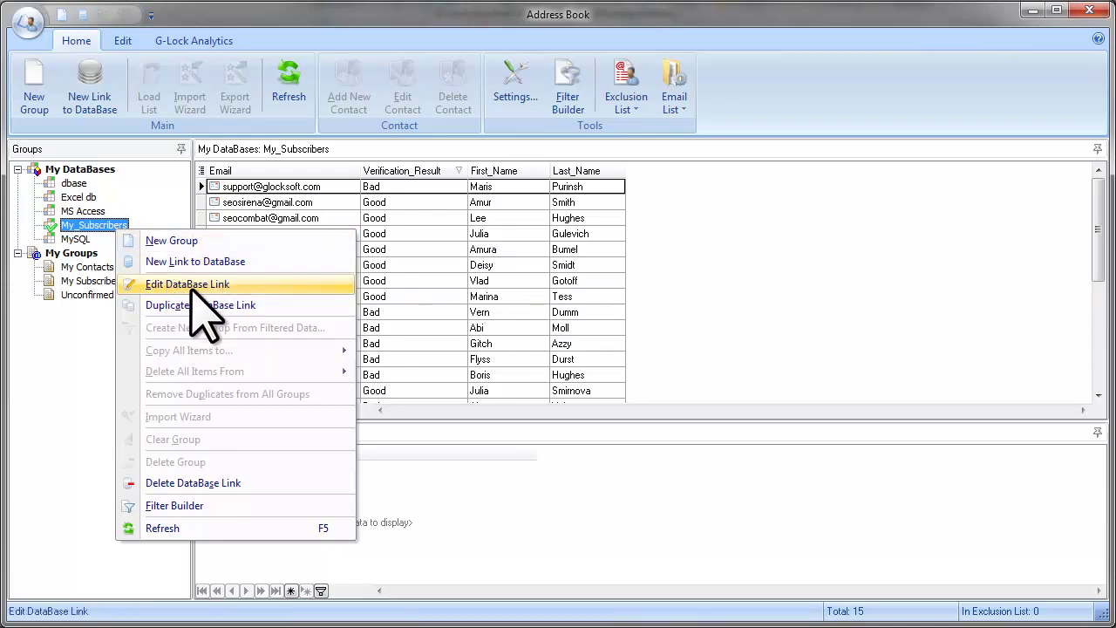
click(237, 286)
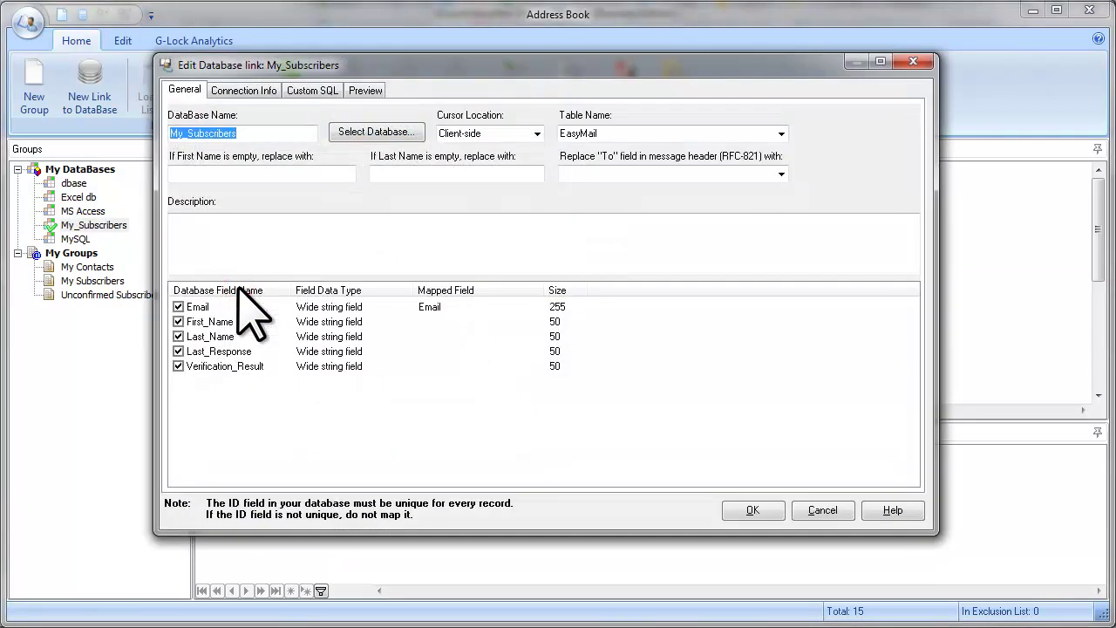
click(319, 91)
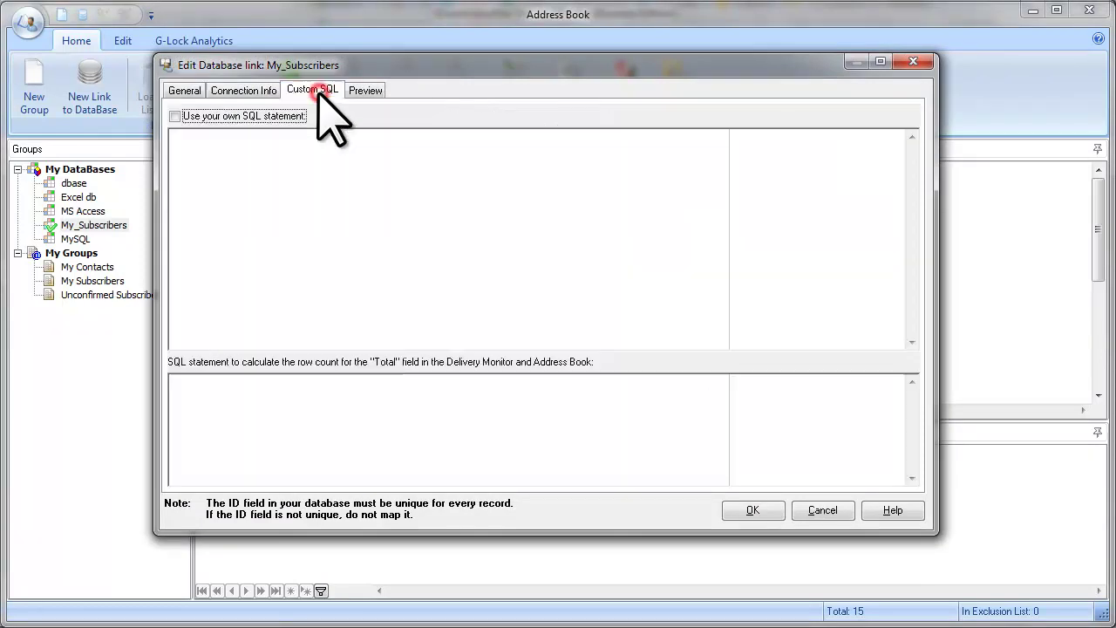
click(176, 116)
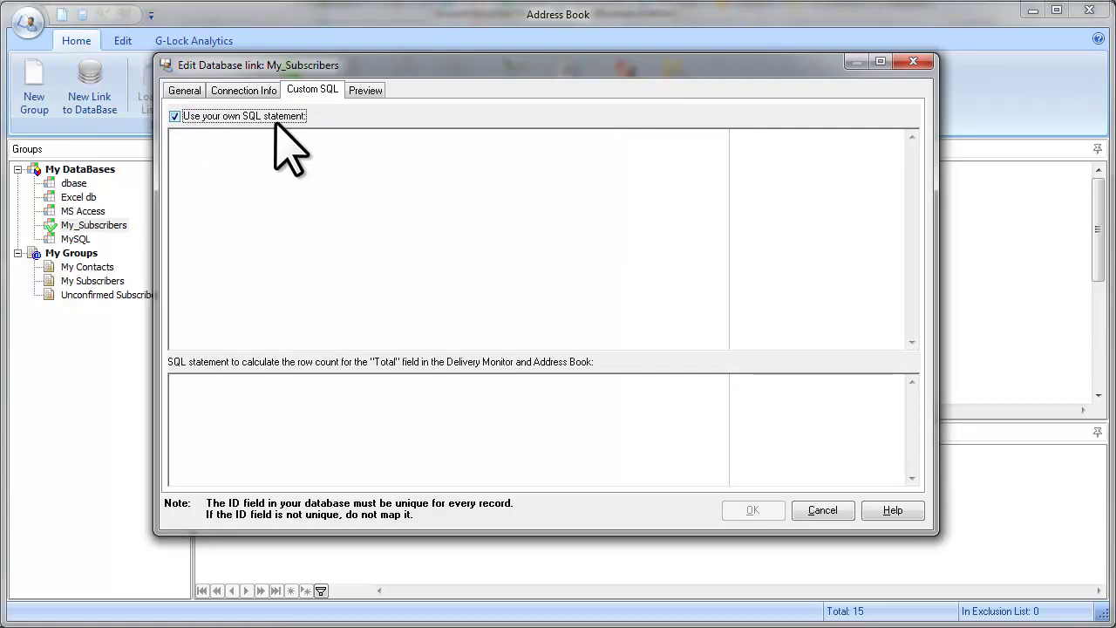
click(195, 145)
Write the Select statement, inserting the Email database field aliased as the Email EasyMail field.
text(elect)
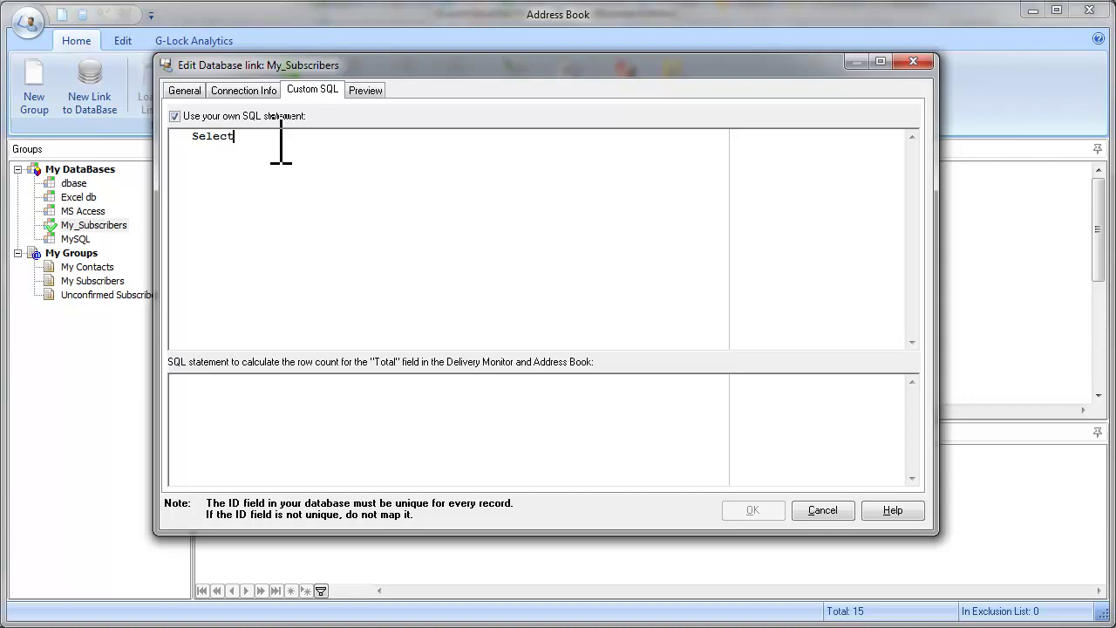
click(245, 138)
right_click(242, 136)
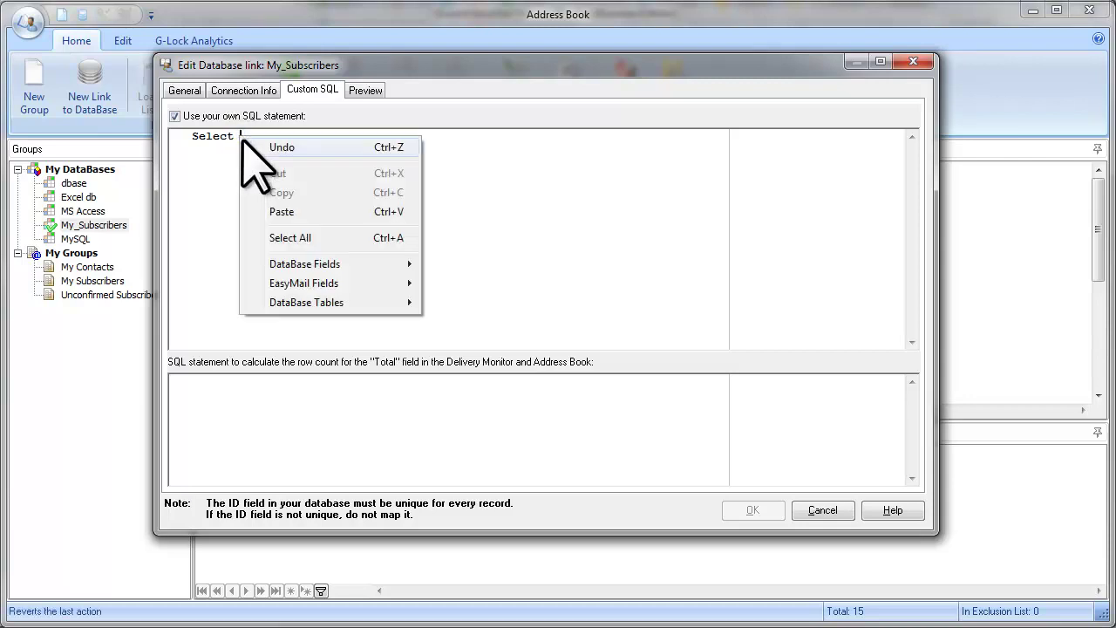
mouse_move(323, 267)
click(461, 262)
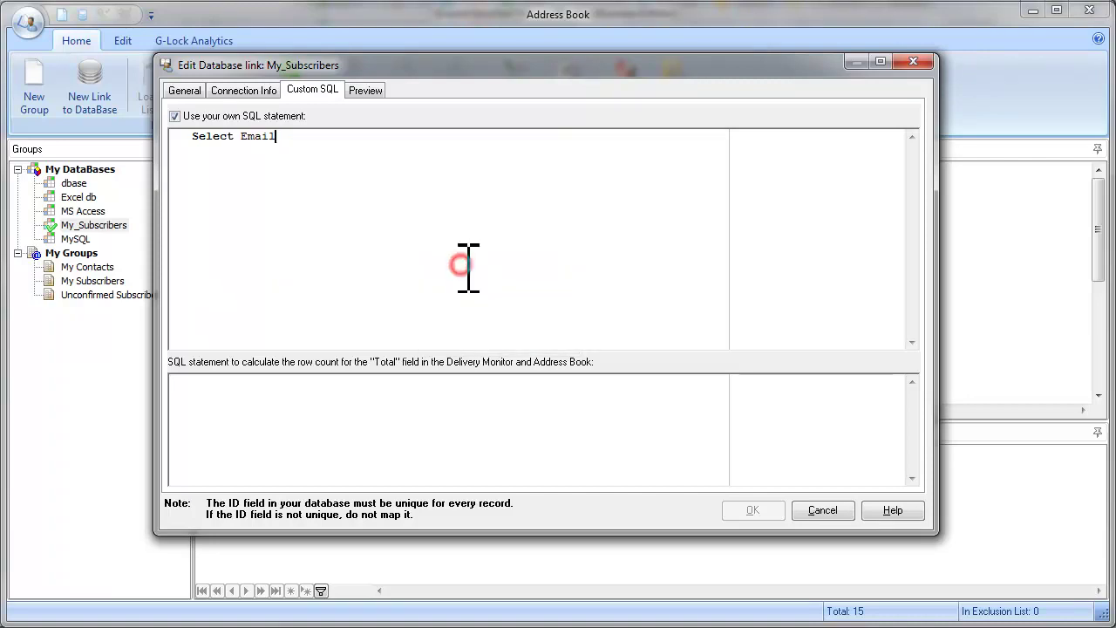
text(as)
right_click(306, 137)
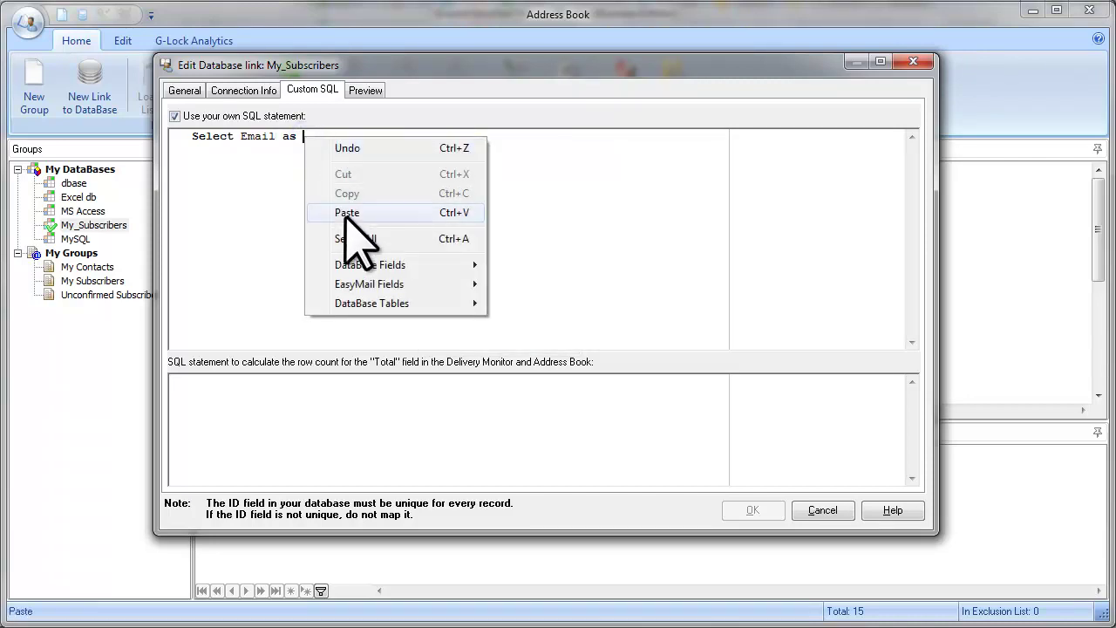
mouse_move(370, 284)
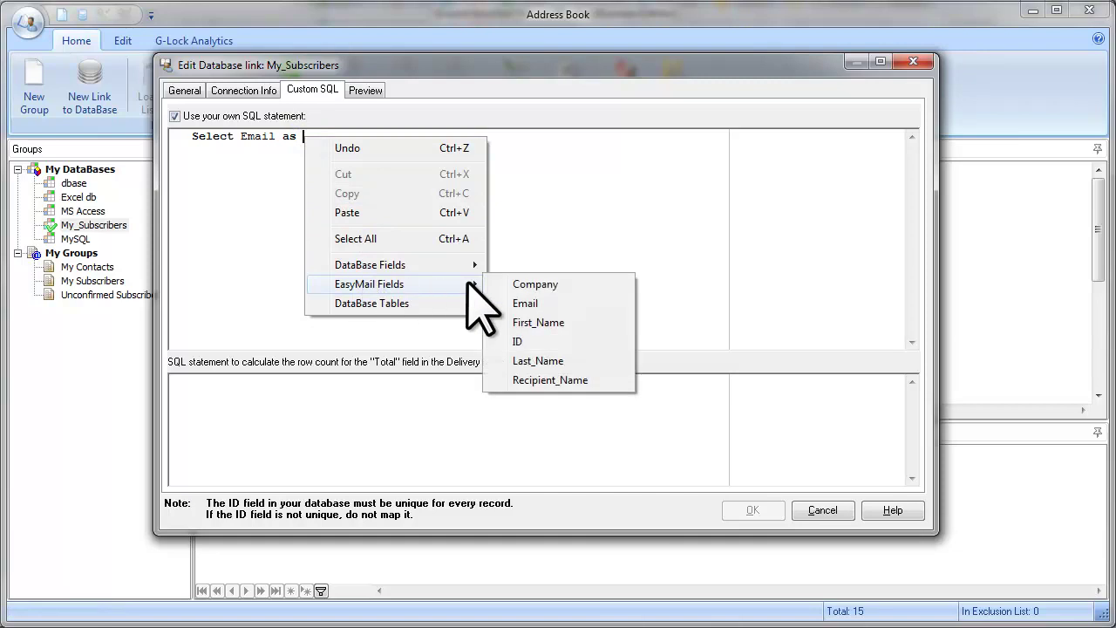
click(524, 303)
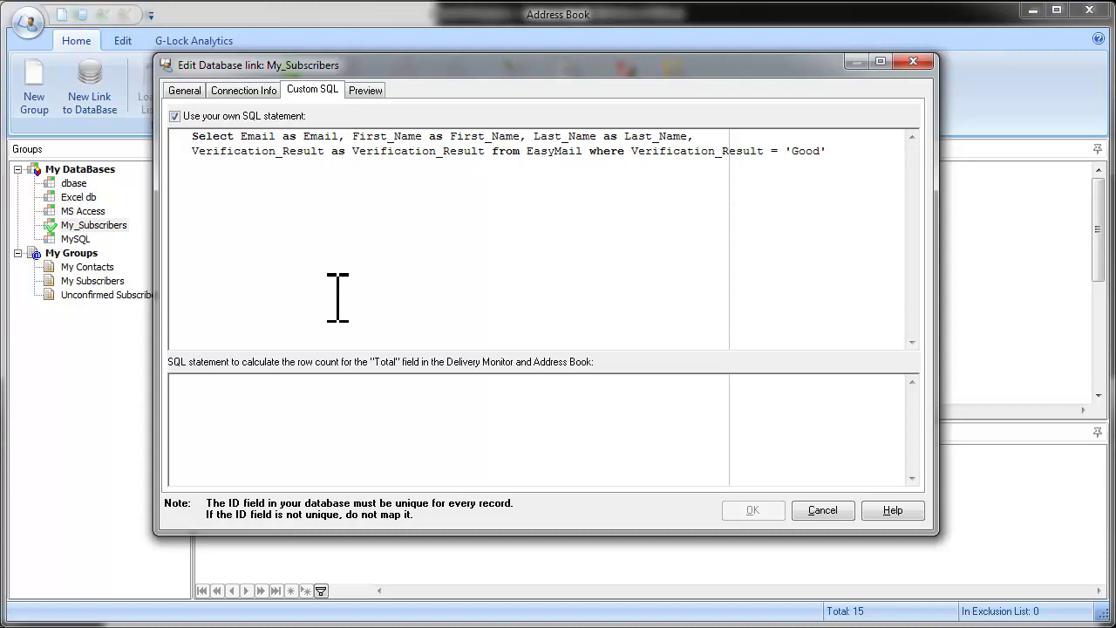
click(196, 389)
Enter the row-count query 'Select count(*) from EasyMail where Verification_Result = 'Good'' and save the link.
text(Select)
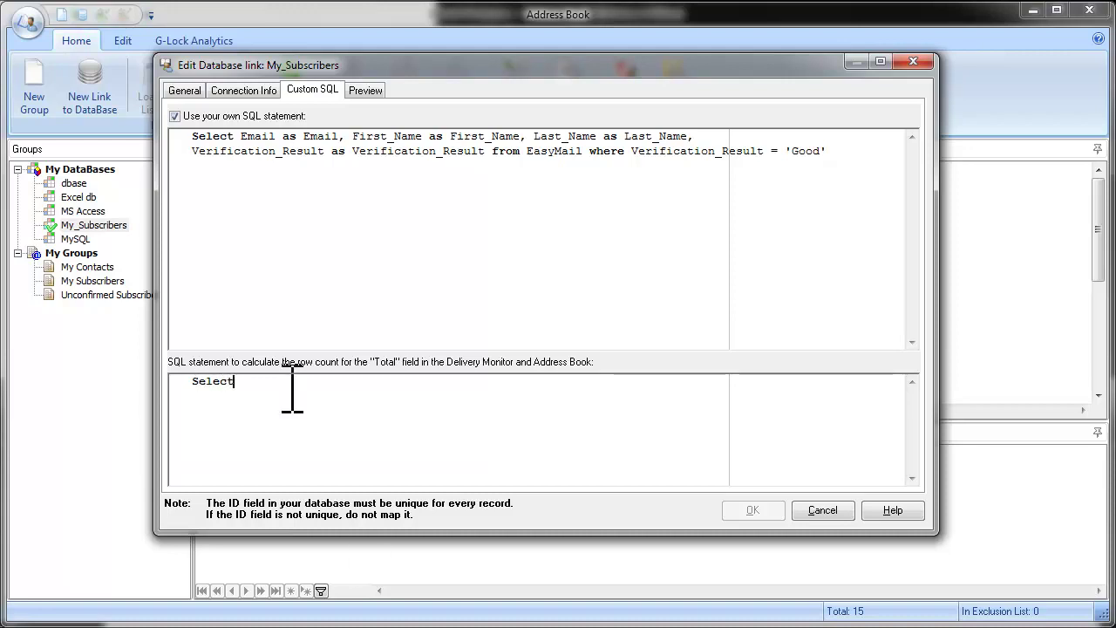
text( count)
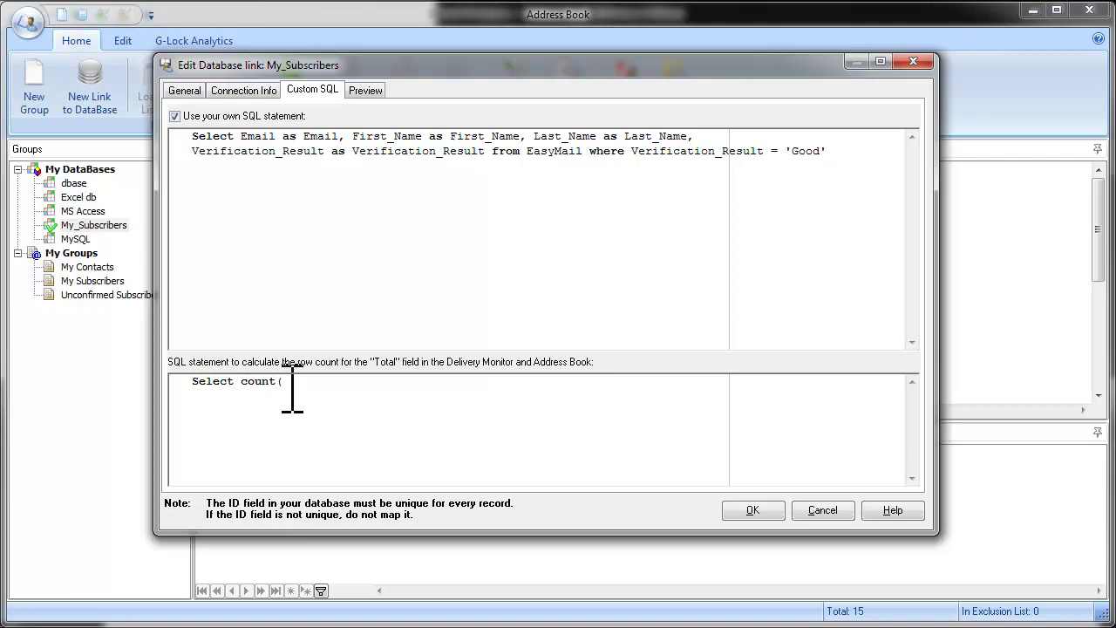
text((*))
text(from EasyMail where Verification_Result = 'Good')
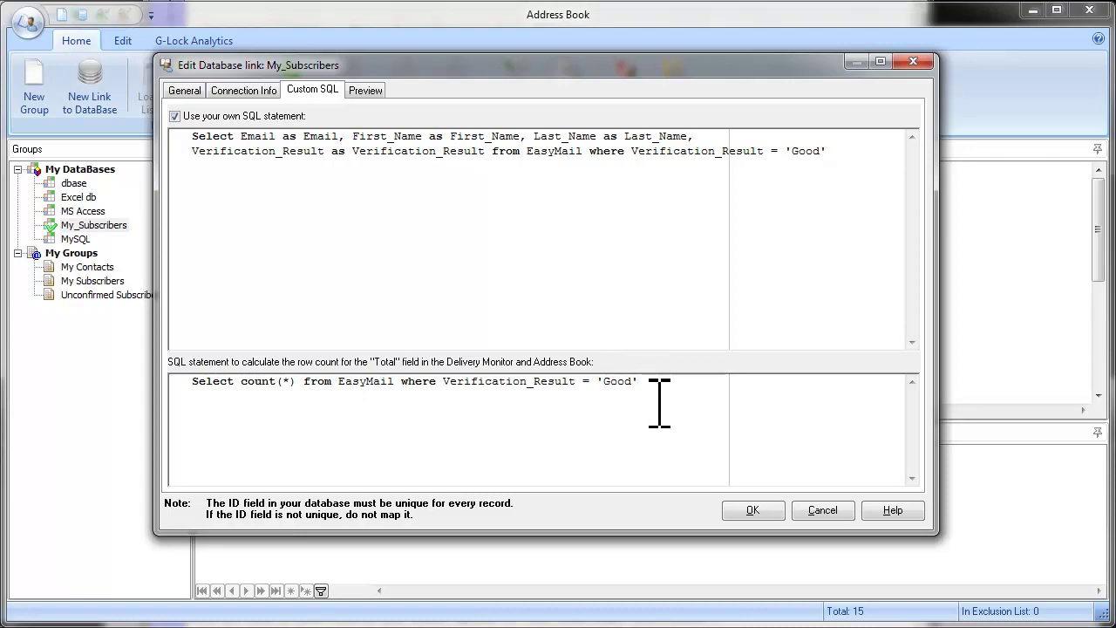
click(759, 512)
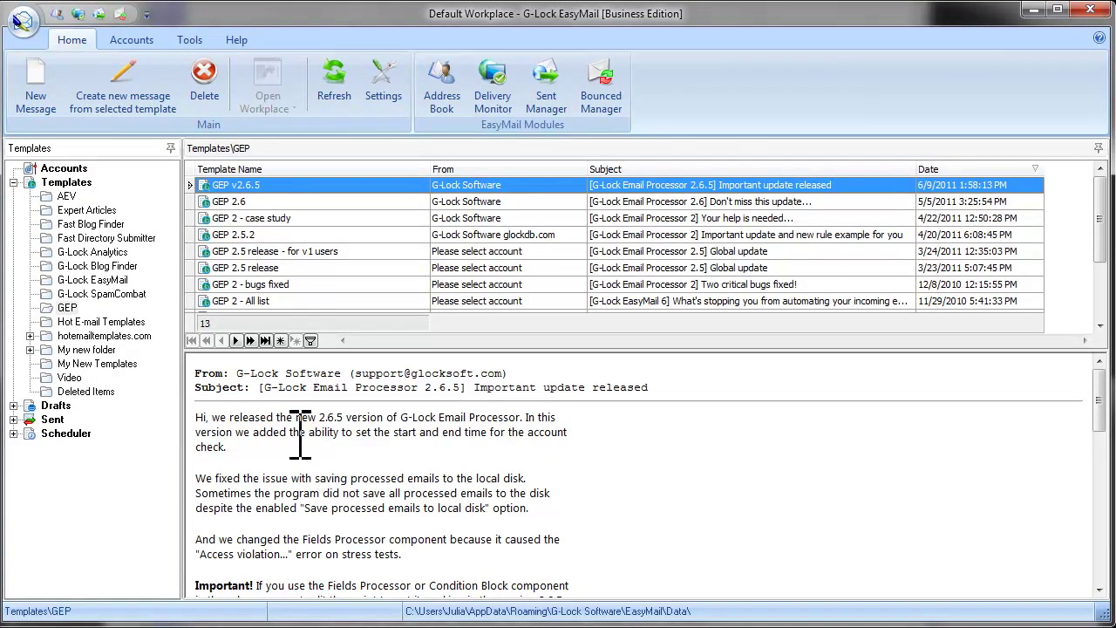
Address the GEP v2.6.5 update message to the My_Subscribers group and queue it for manual sending.
click(163, 110)
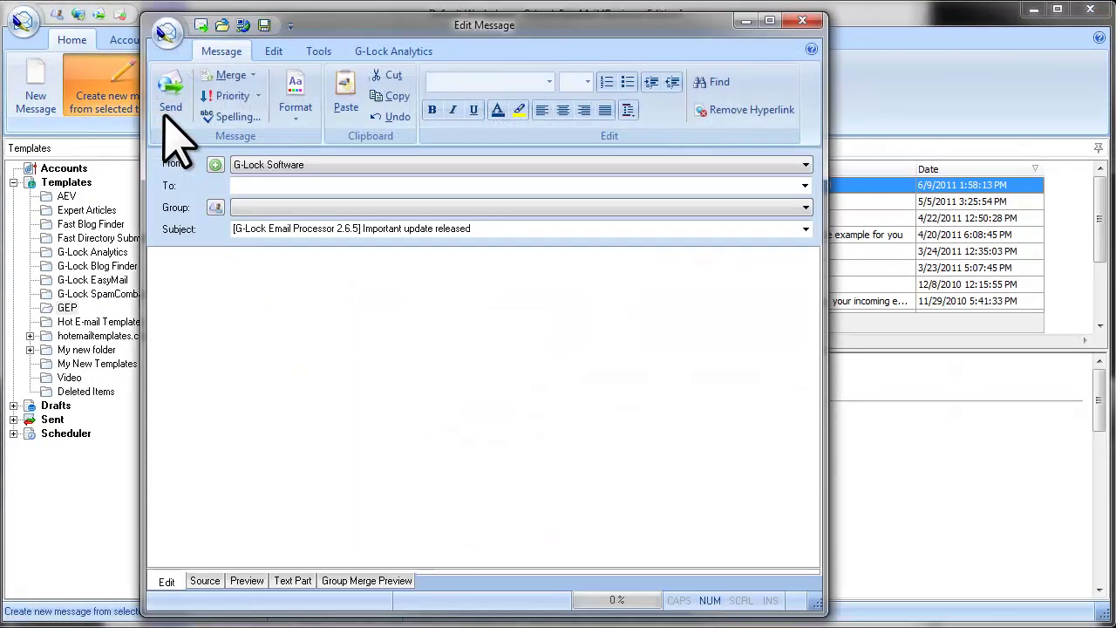
click(246, 207)
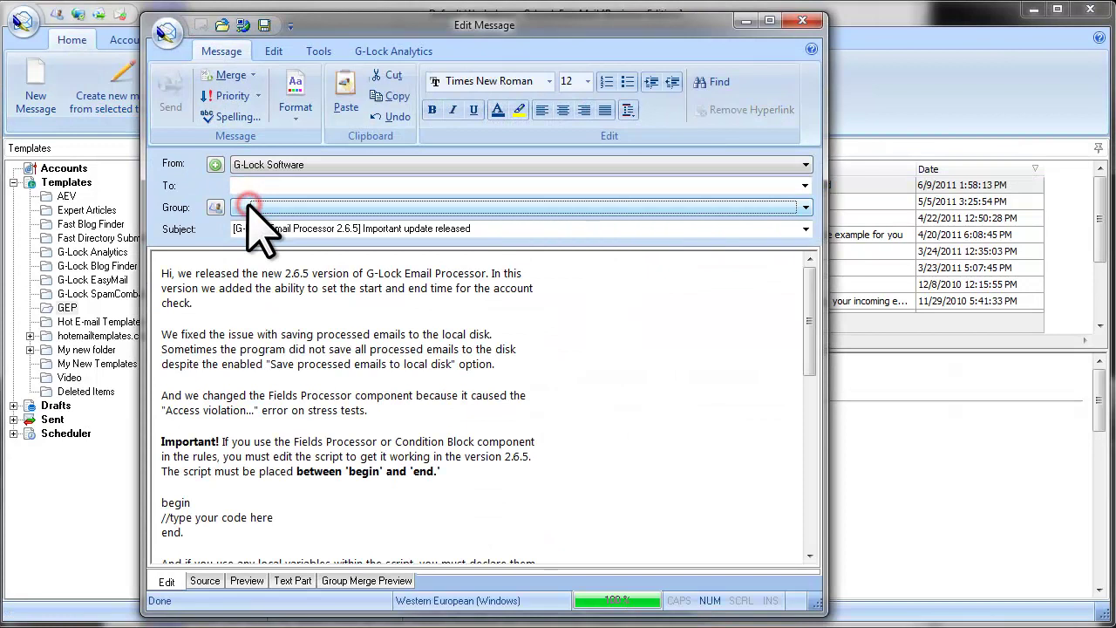
click(806, 207)
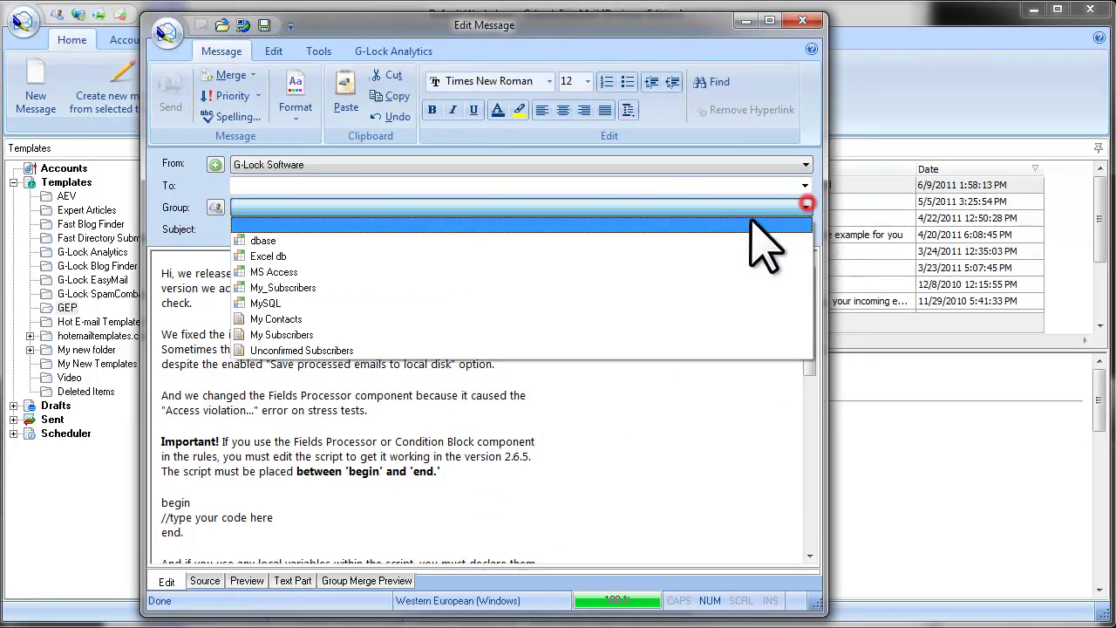
click(276, 288)
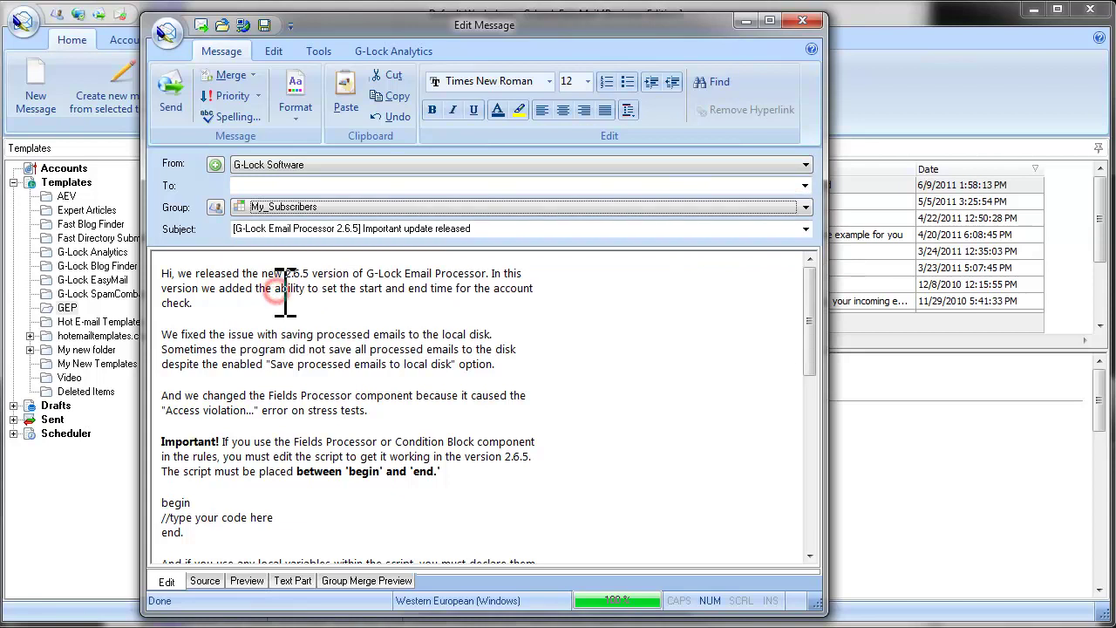
click(173, 103)
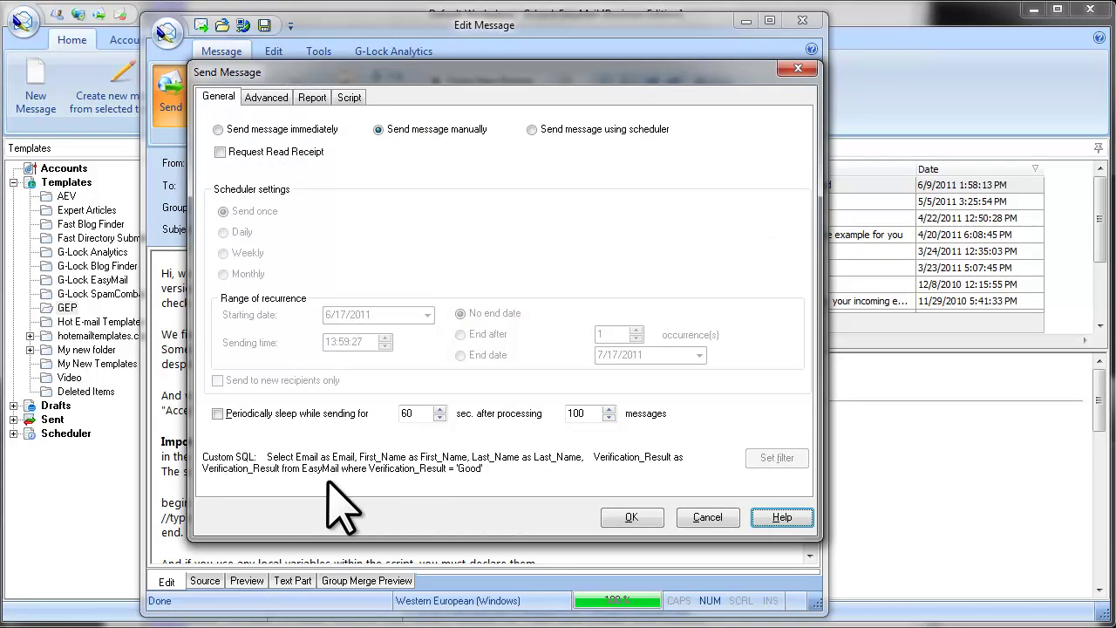
click(631, 518)
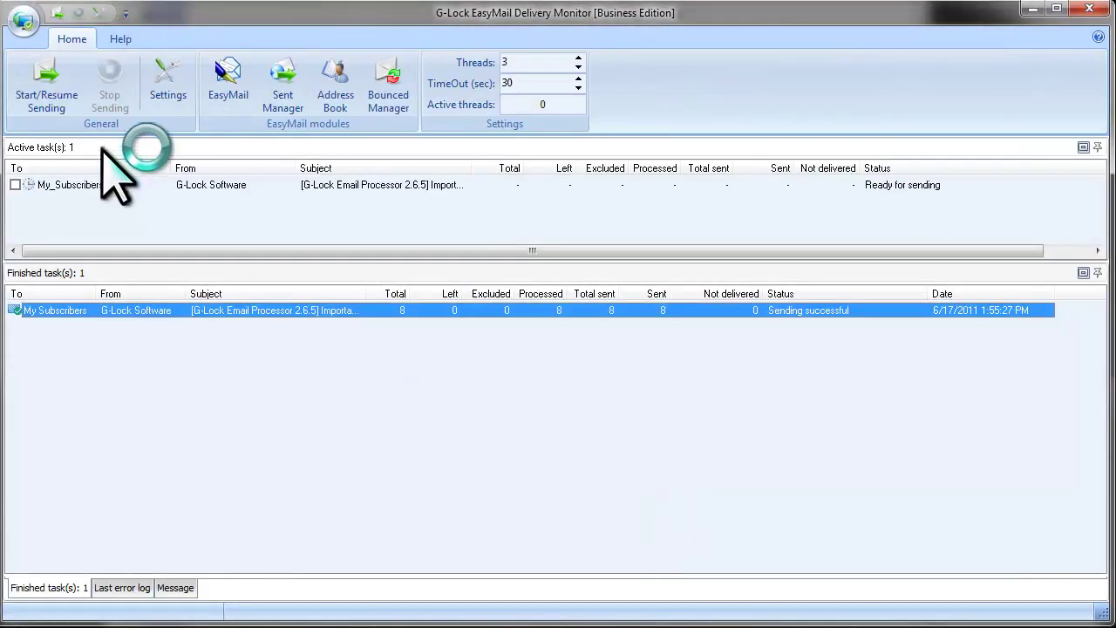
Send the queued My_Subscribers task and check it finished with 8 of 8 messages sent.
click(14, 185)
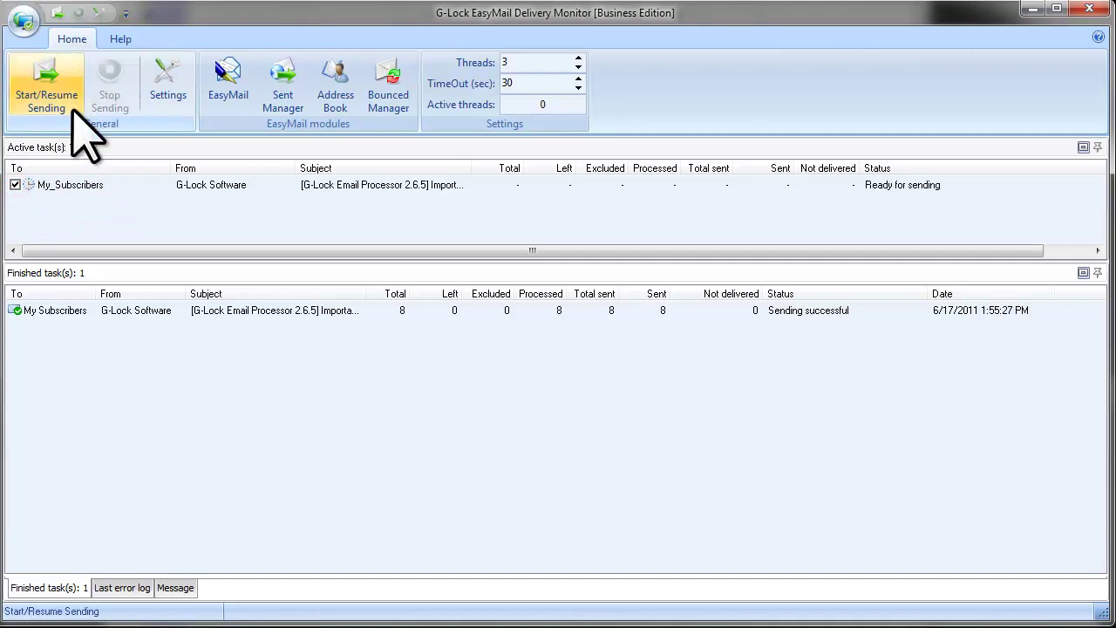
click(74, 135)
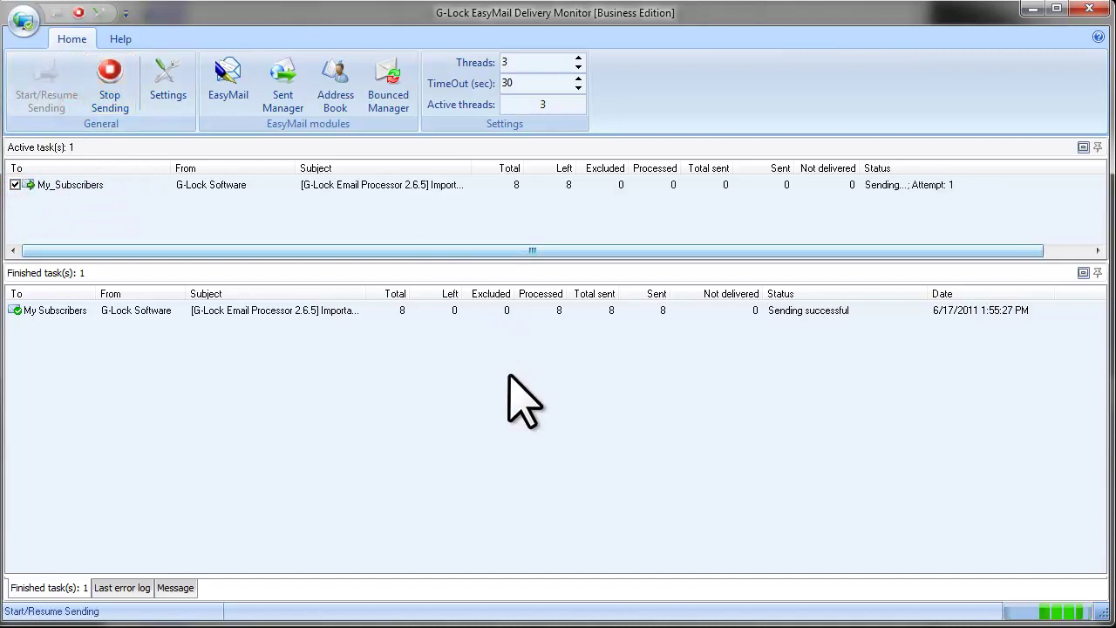
click(410, 313)
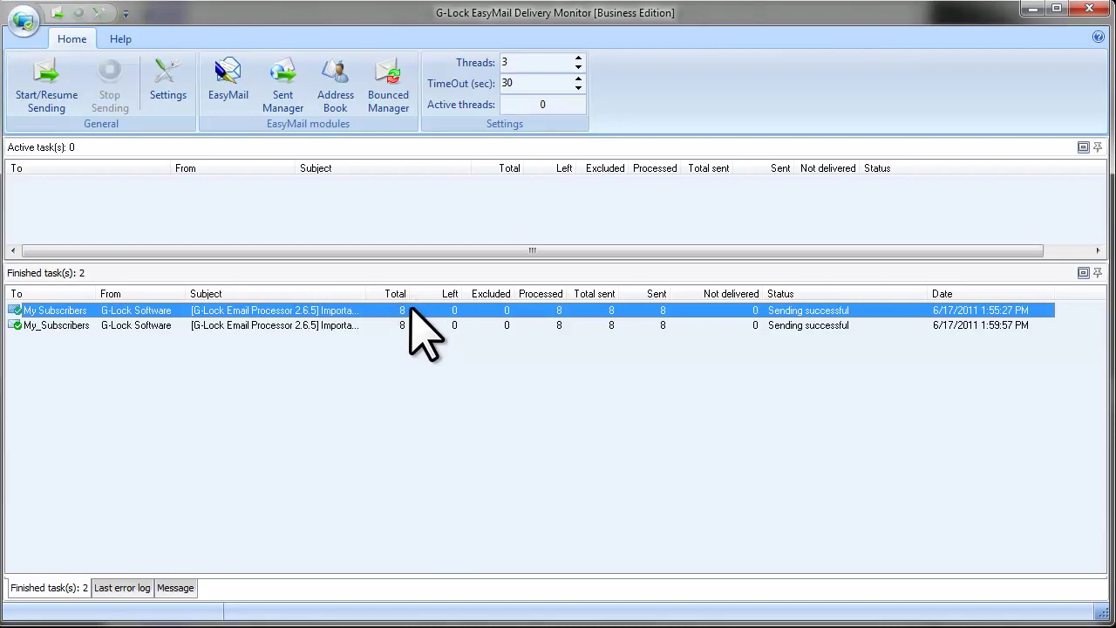